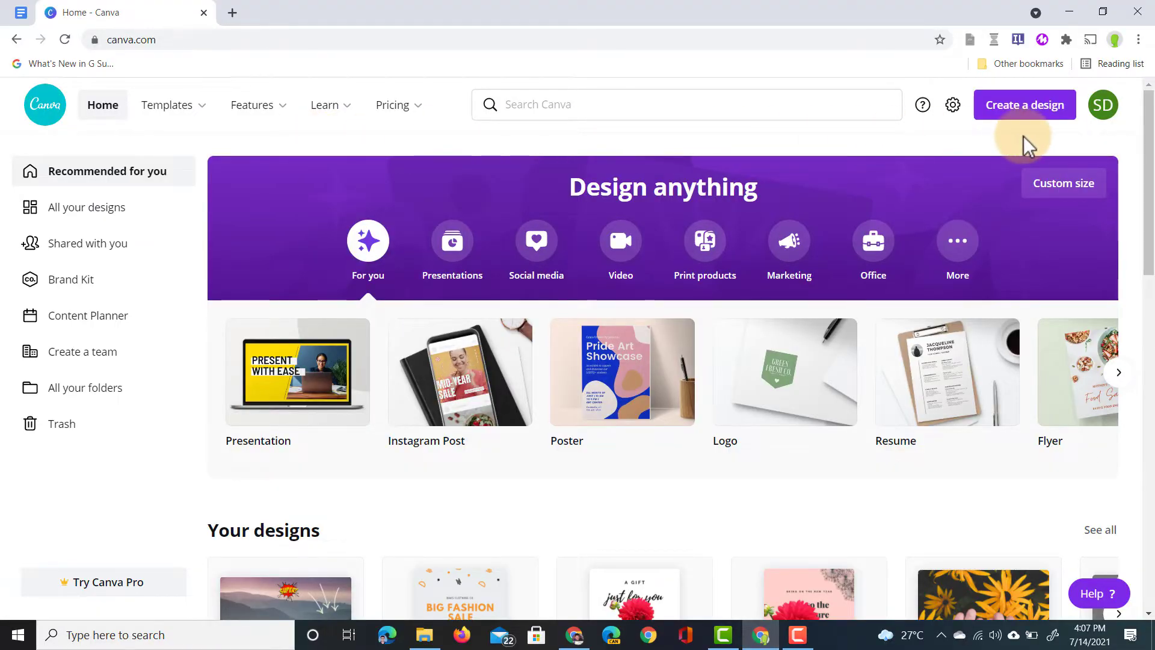
Step: Start a blank 1920 × 480 Google Classroom Header design from Create a design
{"action": "left_click", "coordinate": [1033, 111]}
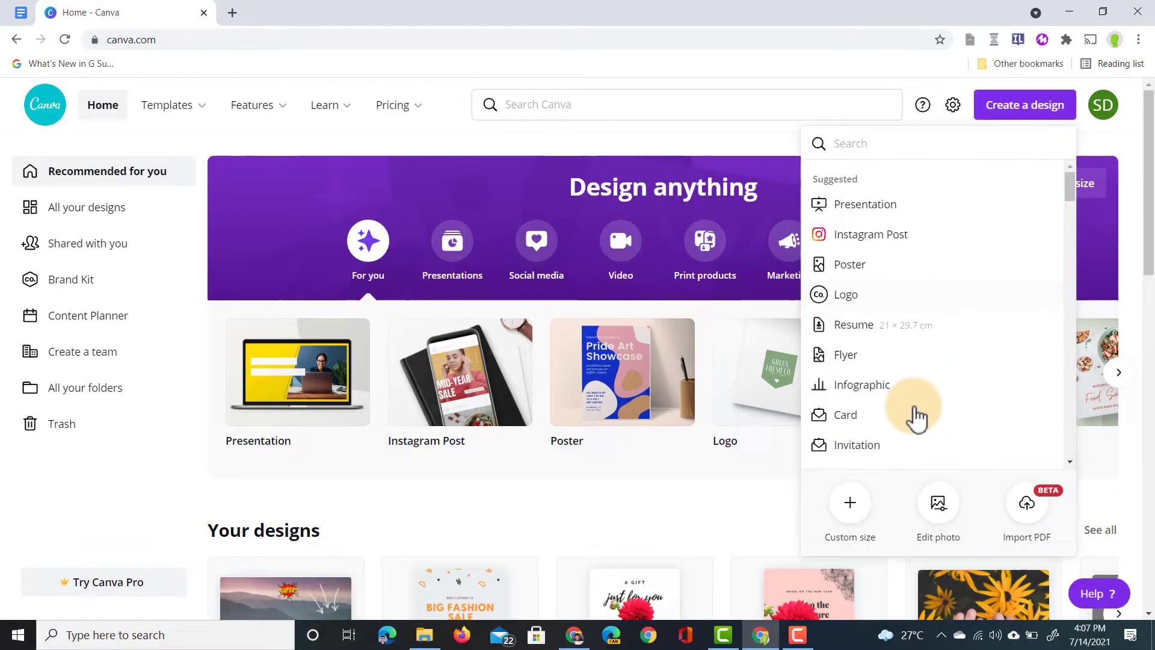
{"action": "scroll", "coordinate": [917, 417], "scroll_direction": "down", "scroll_amount": 5}
{"action": "scroll", "coordinate": [917, 417], "scroll_direction": "down", "scroll_amount": 15}
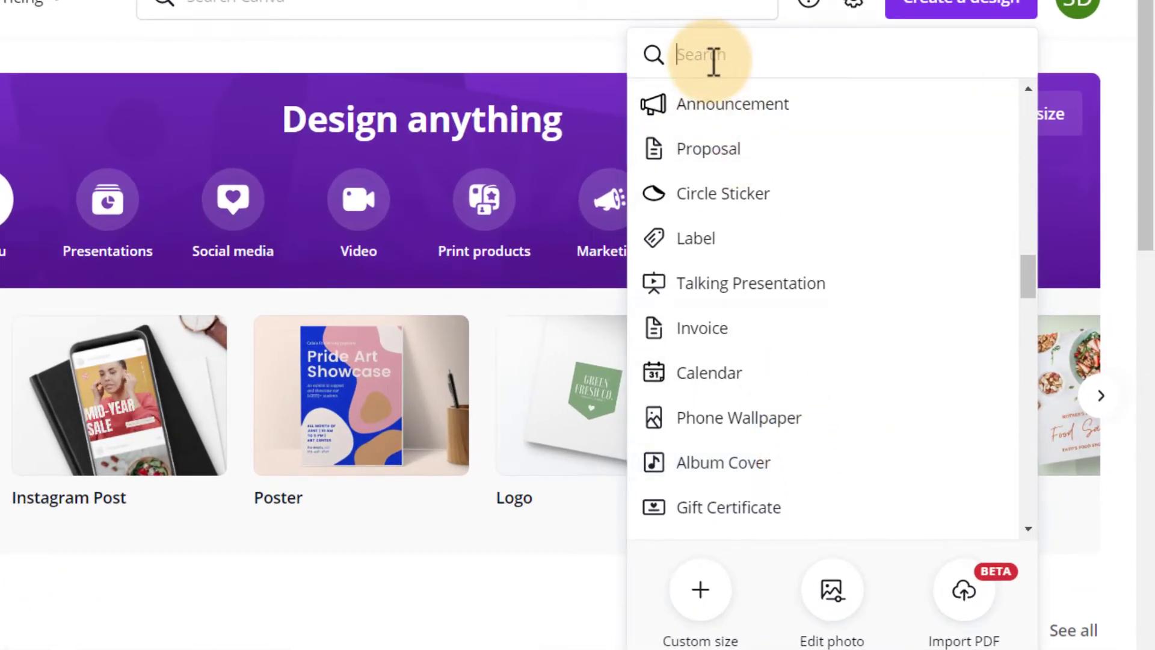
{"action": "type", "text": "Goo"}
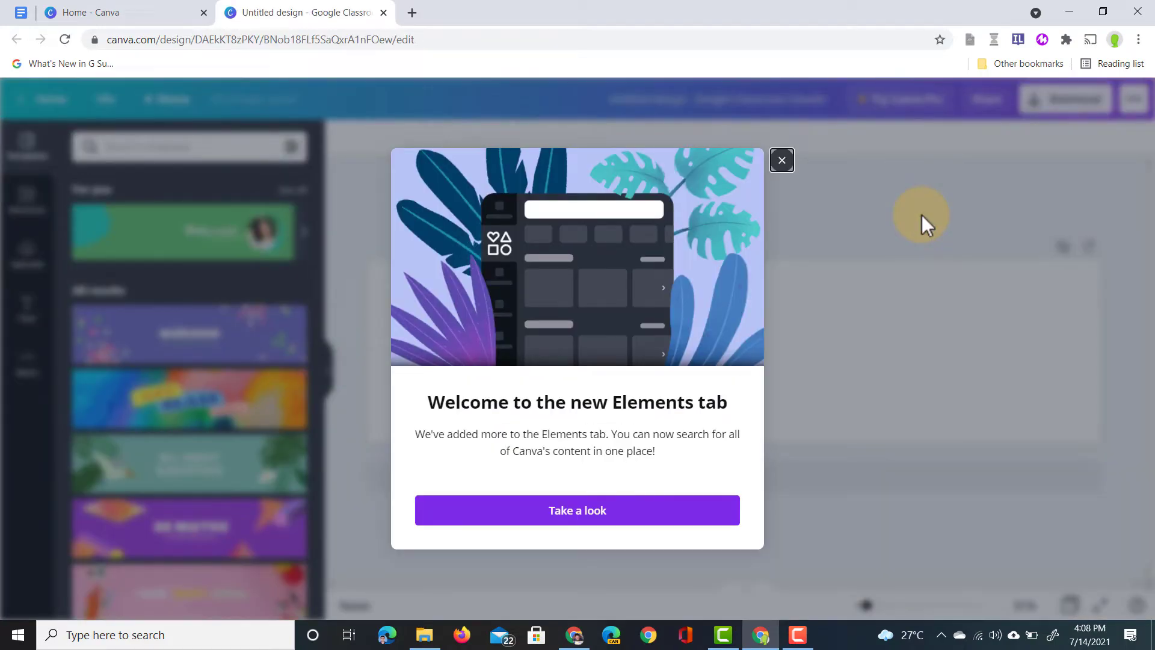
Step: Close the welcome notice and check the Elements and Uploads panels before returning to Templates
{"action": "left_click", "coordinate": [782, 161]}
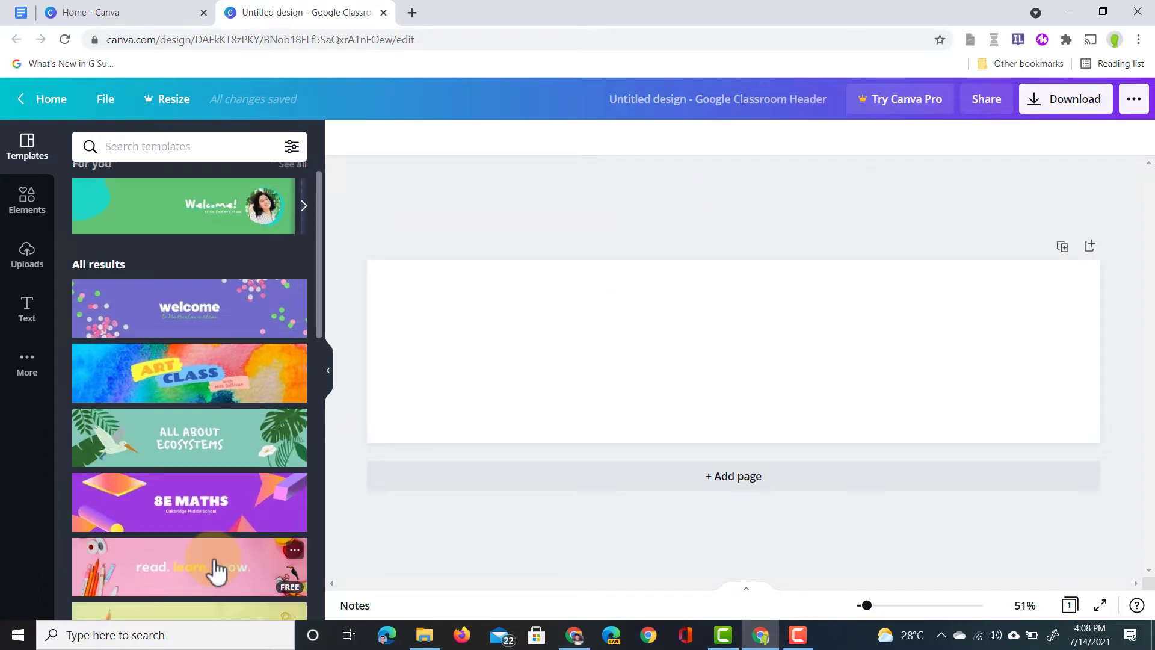
{"action": "scroll", "coordinate": [216, 572], "scroll_direction": "down", "scroll_amount": 8}
{"action": "scroll", "coordinate": [216, 571], "scroll_direction": "down", "scroll_amount": 5}
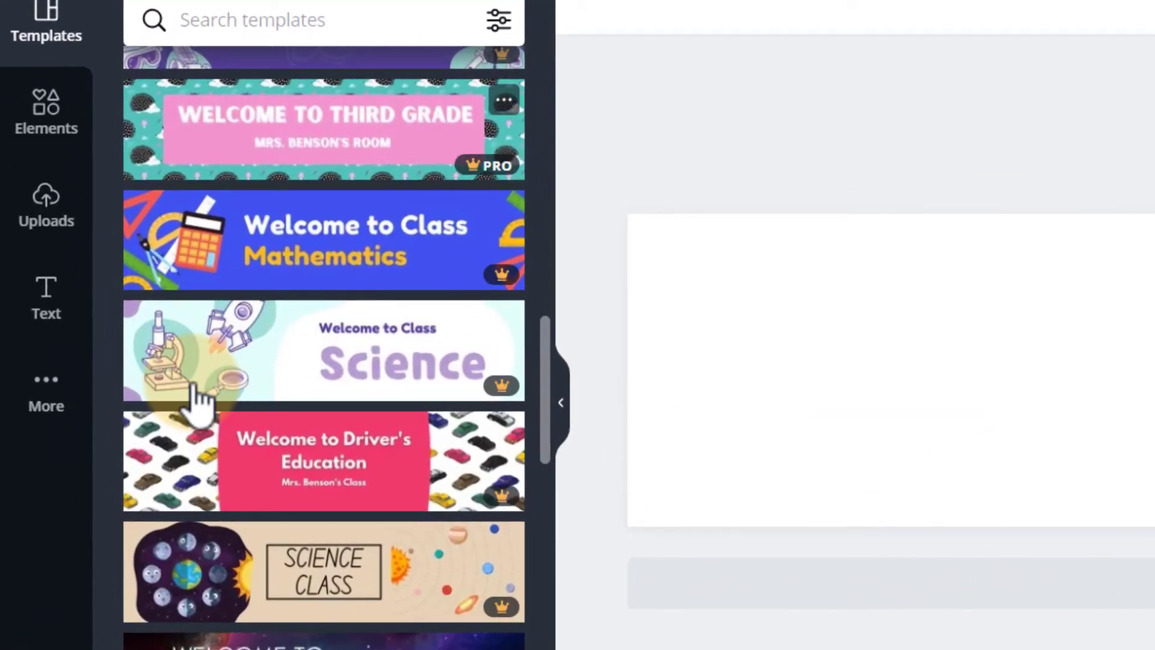
{"action": "left_click", "coordinate": [57, 137]}
{"action": "left_click", "coordinate": [66, 142]}
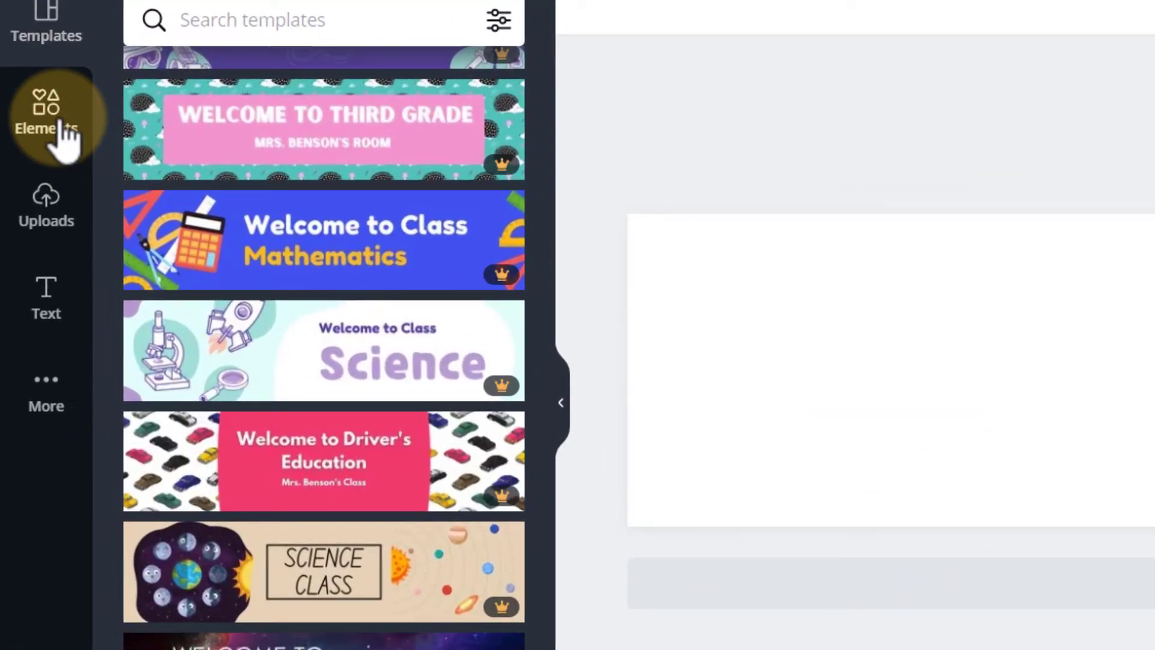
{"action": "left_click", "coordinate": [48, 217]}
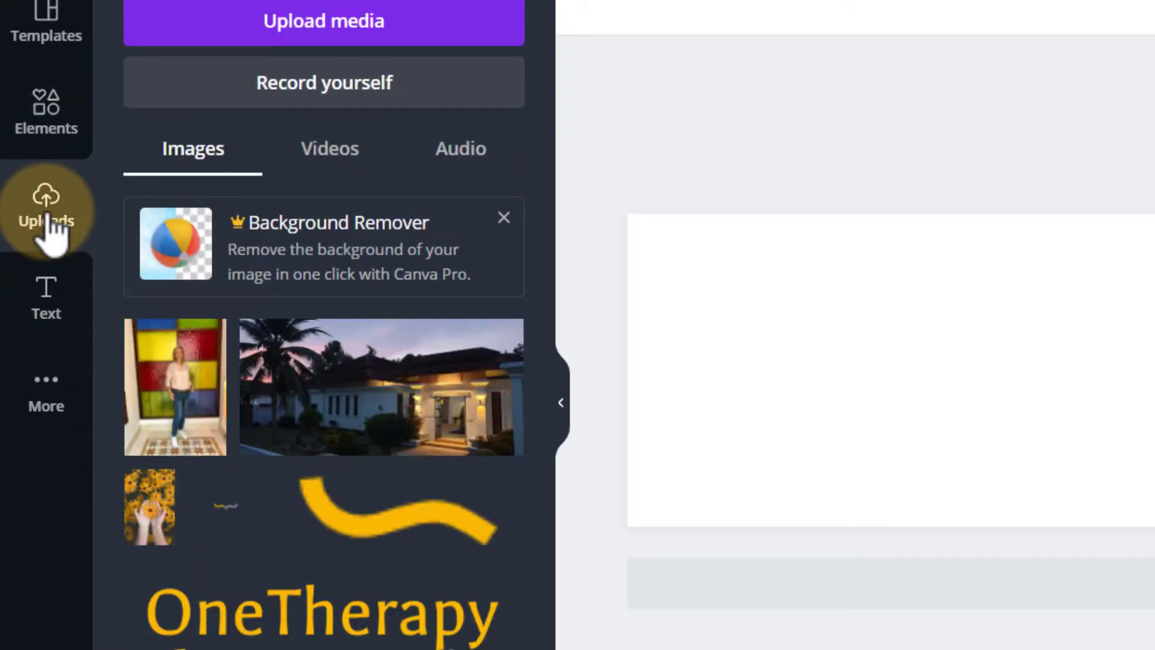
{"action": "left_click", "coordinate": [47, 63]}
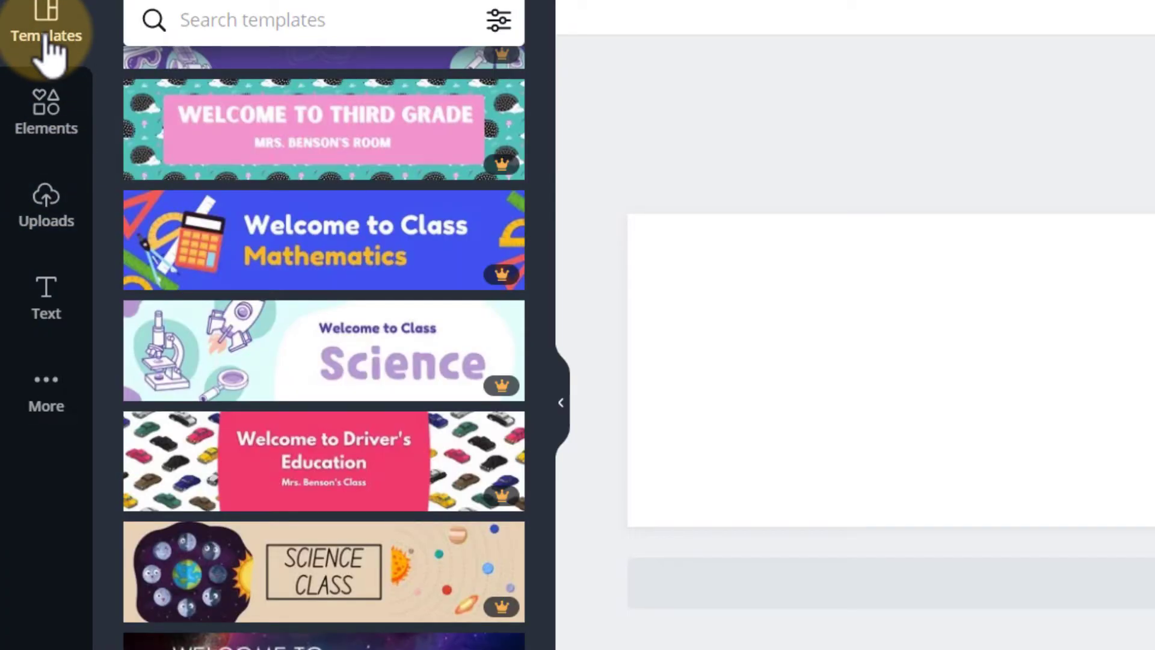
Step: Scroll through the Google Classroom header templates such as Creative Writing and Science 101
{"action": "scroll", "coordinate": [405, 433], "scroll_direction": "down", "scroll_amount": 5}
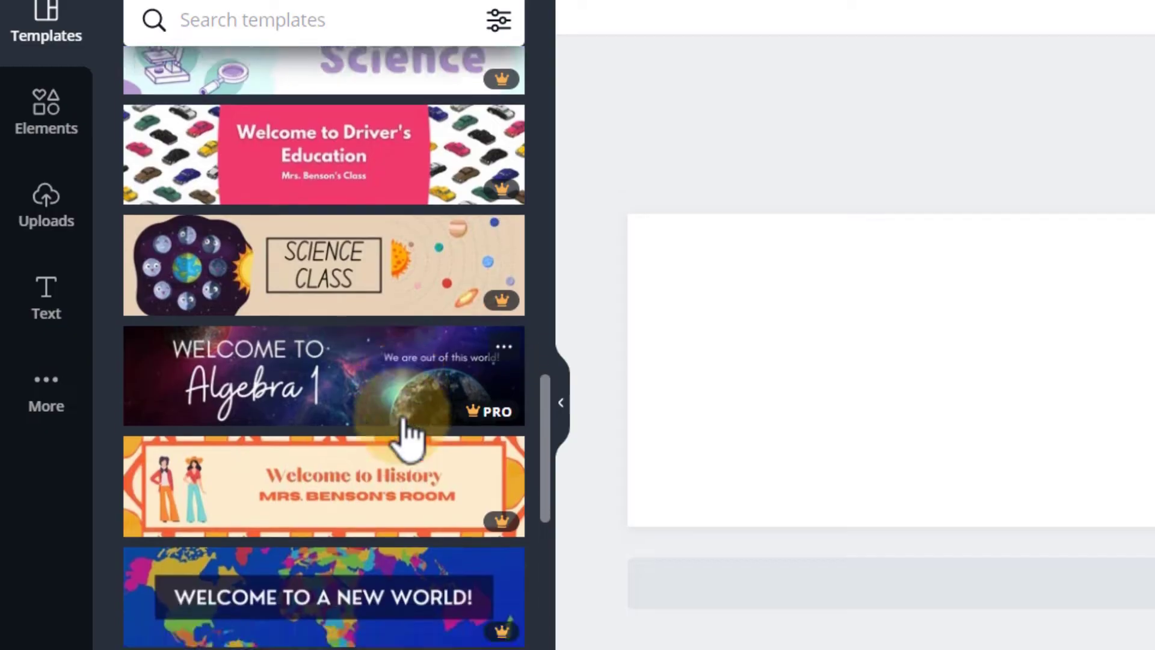
{"action": "scroll", "coordinate": [406, 436], "scroll_direction": "up", "scroll_amount": 15}
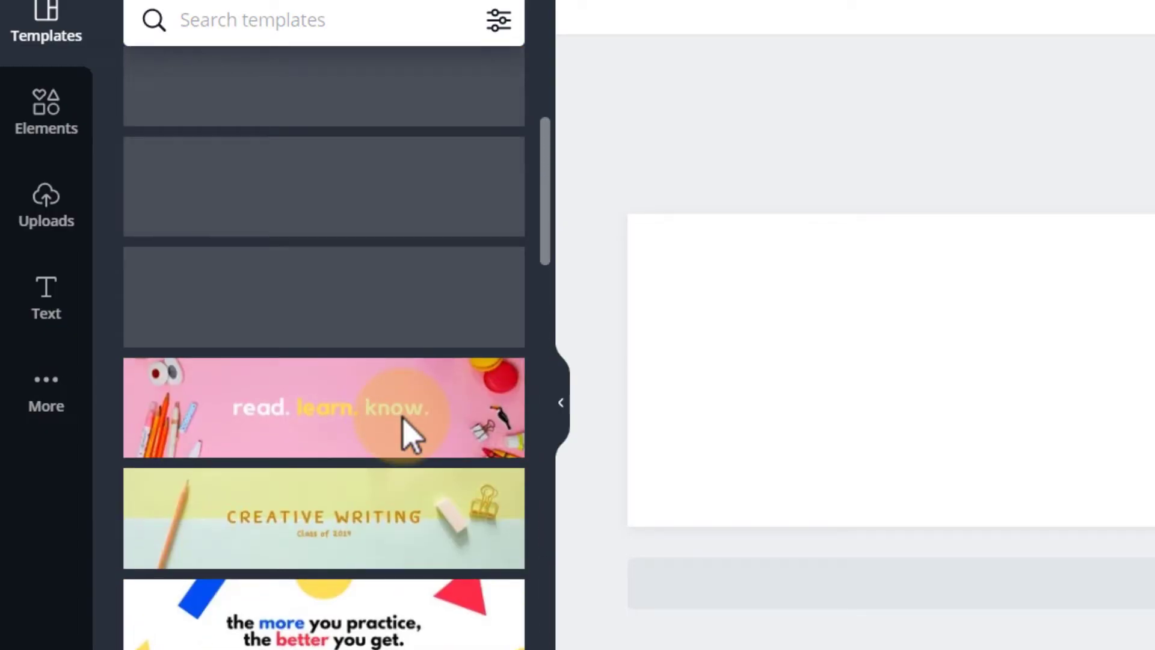
{"action": "scroll", "coordinate": [411, 436], "scroll_direction": "down", "scroll_amount": 5}
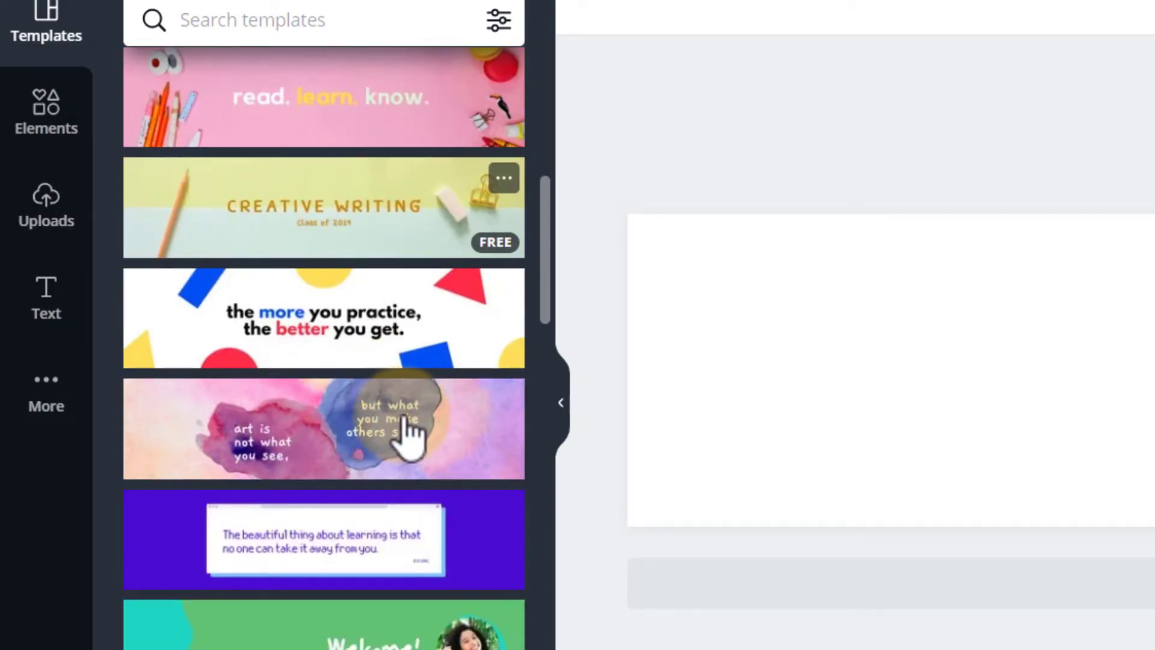
{"action": "scroll", "coordinate": [490, 256], "scroll_direction": "down", "scroll_amount": 9}
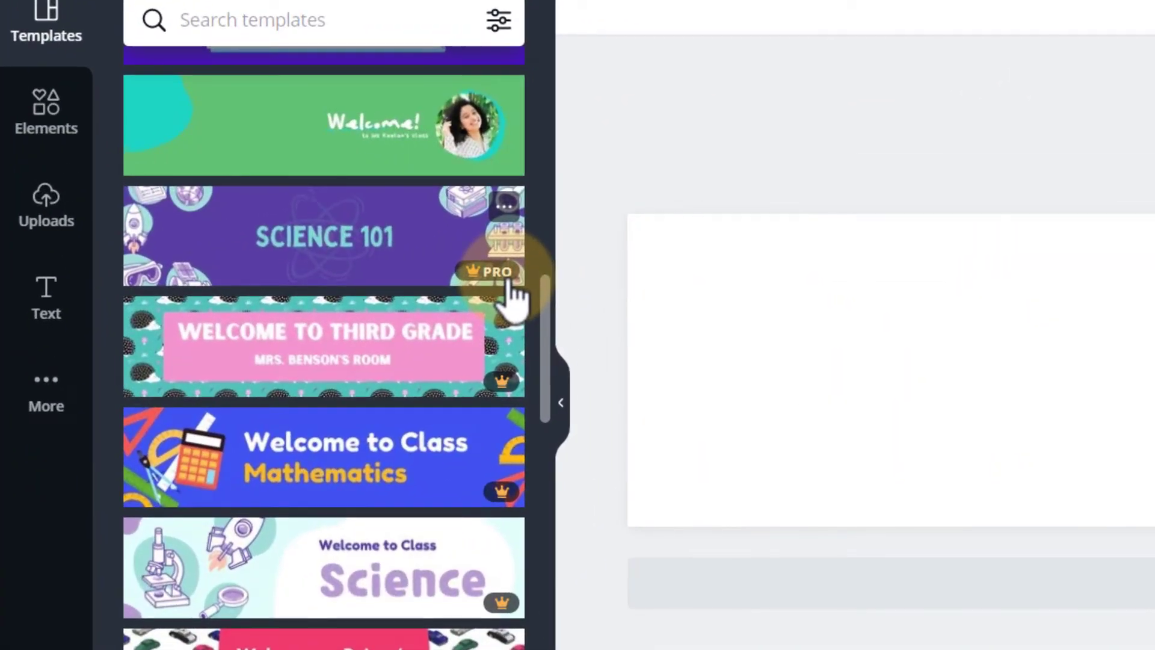
{"action": "scroll", "coordinate": [512, 295], "scroll_direction": "up", "scroll_amount": 6}
{"action": "scroll", "coordinate": [415, 335], "scroll_direction": "up", "scroll_amount": 3}
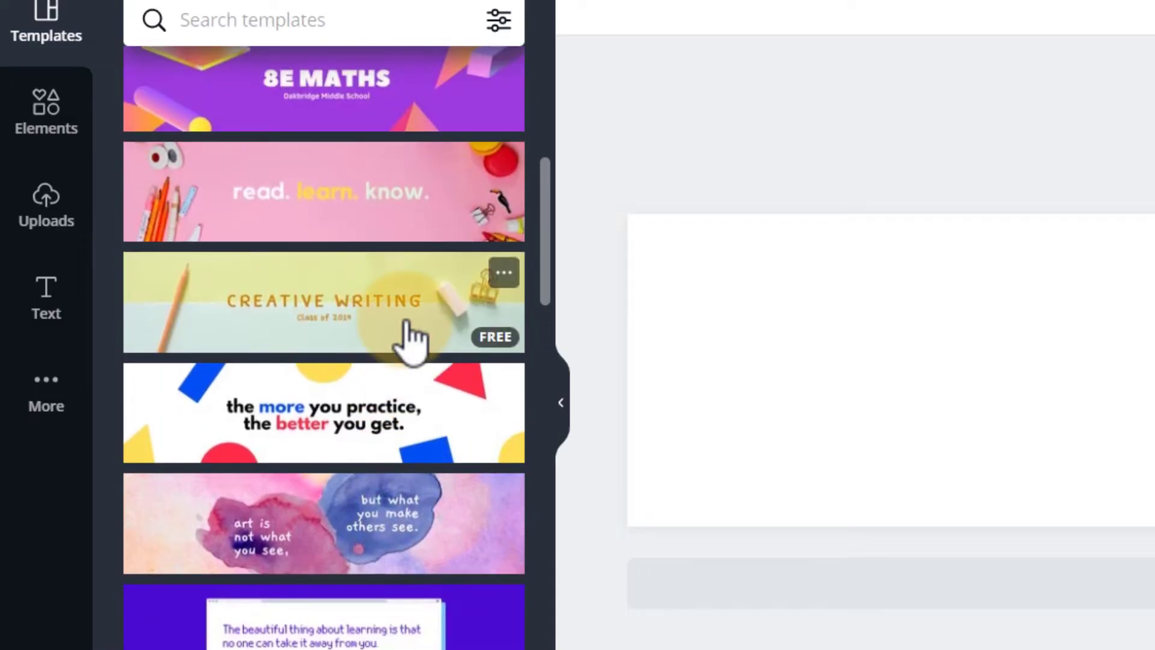
Step: Apply the 'the more you practice' template and reposition the red triangle, blue square and yellow circle
{"action": "left_click", "coordinate": [346, 421]}
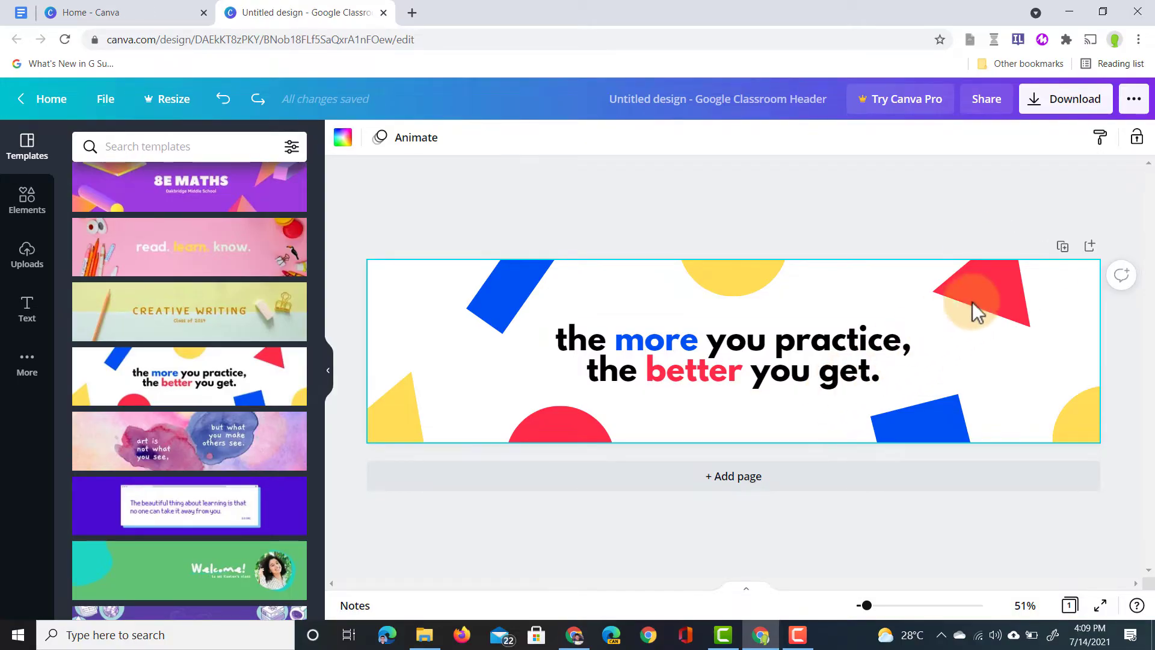
{"action": "left_click_drag", "start_coordinate": [974, 312], "coordinate": [1019, 329]}
{"action": "left_click_drag", "start_coordinate": [938, 428], "coordinate": [961, 393]}
{"action": "left_click_drag", "start_coordinate": [740, 276], "coordinate": [820, 287]}
Step: Move the blue rectangle into the top-left corner and shift the yellow triangle and red semicircle right
{"action": "left_click", "coordinate": [506, 289]}
{"action": "left_click_drag", "start_coordinate": [506, 289], "coordinate": [391, 299]}
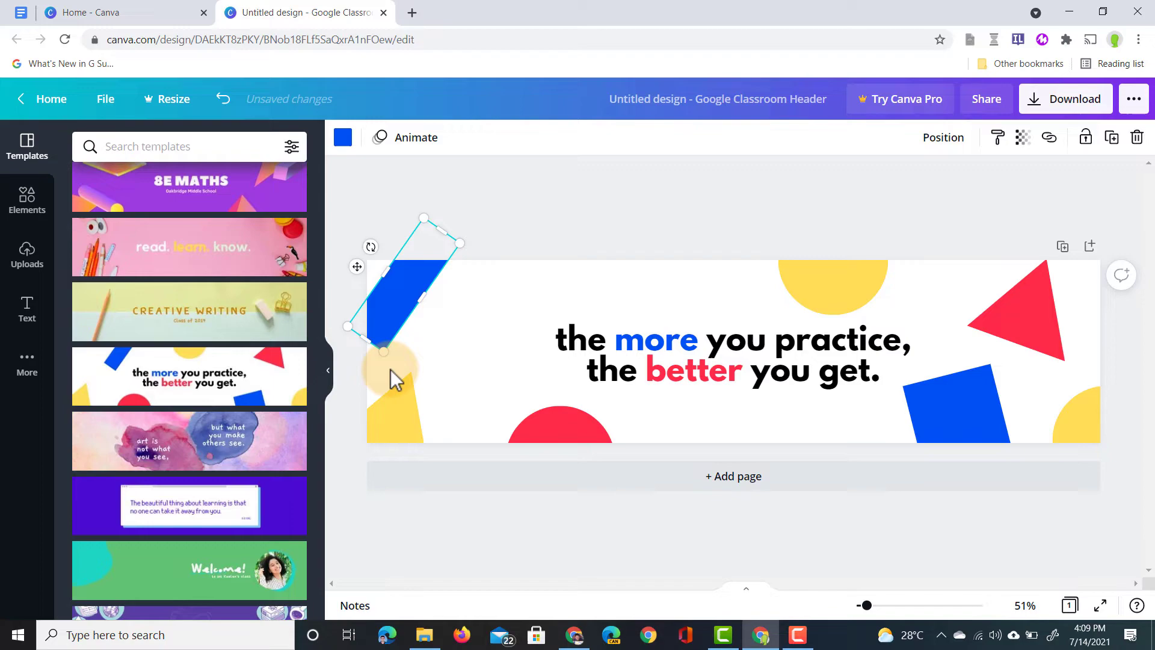
{"action": "left_click_drag", "start_coordinate": [392, 379], "coordinate": [457, 435]}
{"action": "left_click_drag", "start_coordinate": [544, 443], "coordinate": [650, 424]}
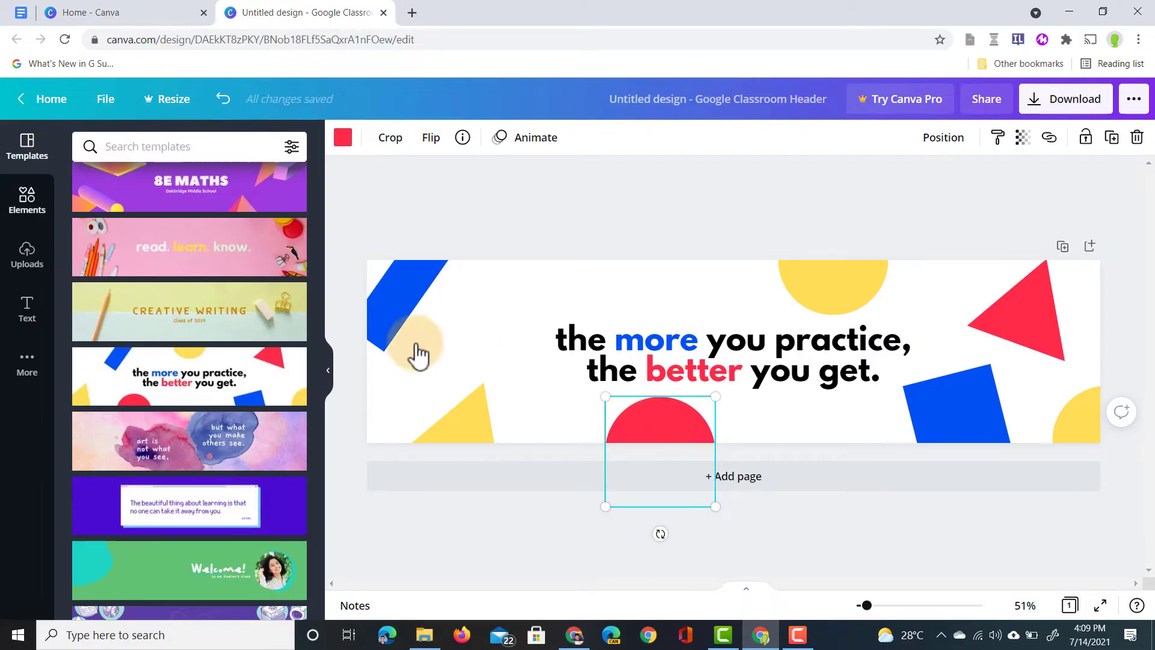
Step: Search Elements for 'grass' and add a grass graphic to the header
{"action": "left_click", "coordinate": [26, 204]}
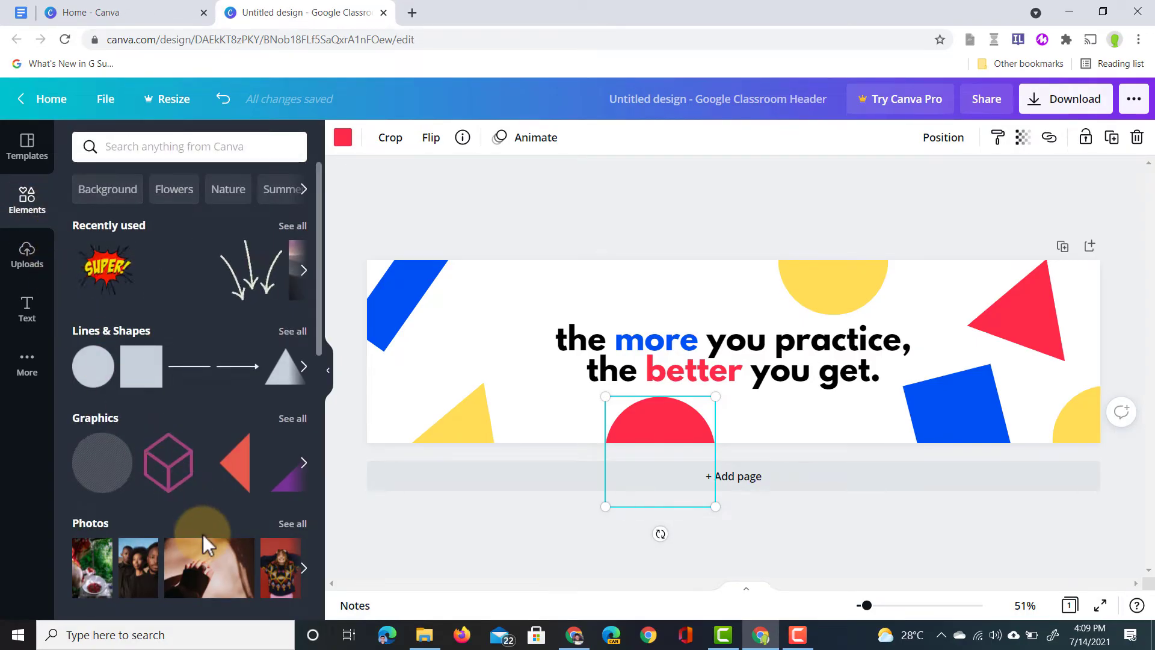
{"action": "scroll", "coordinate": [203, 536], "scroll_direction": "down", "scroll_amount": 3}
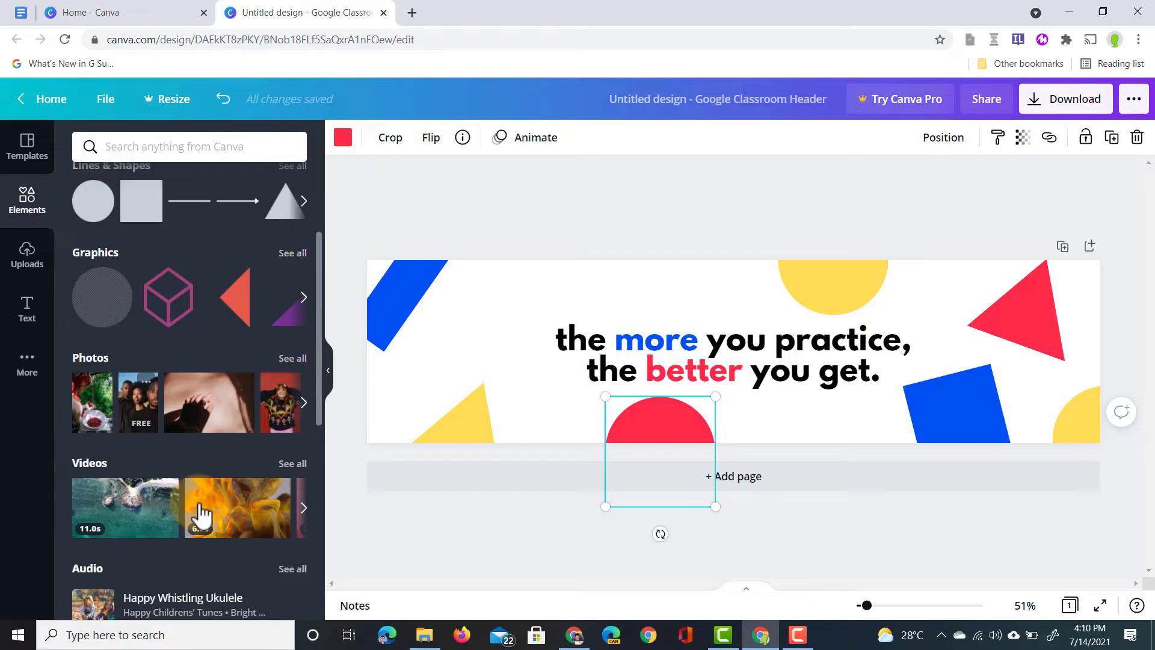
{"action": "left_click", "coordinate": [155, 142]}
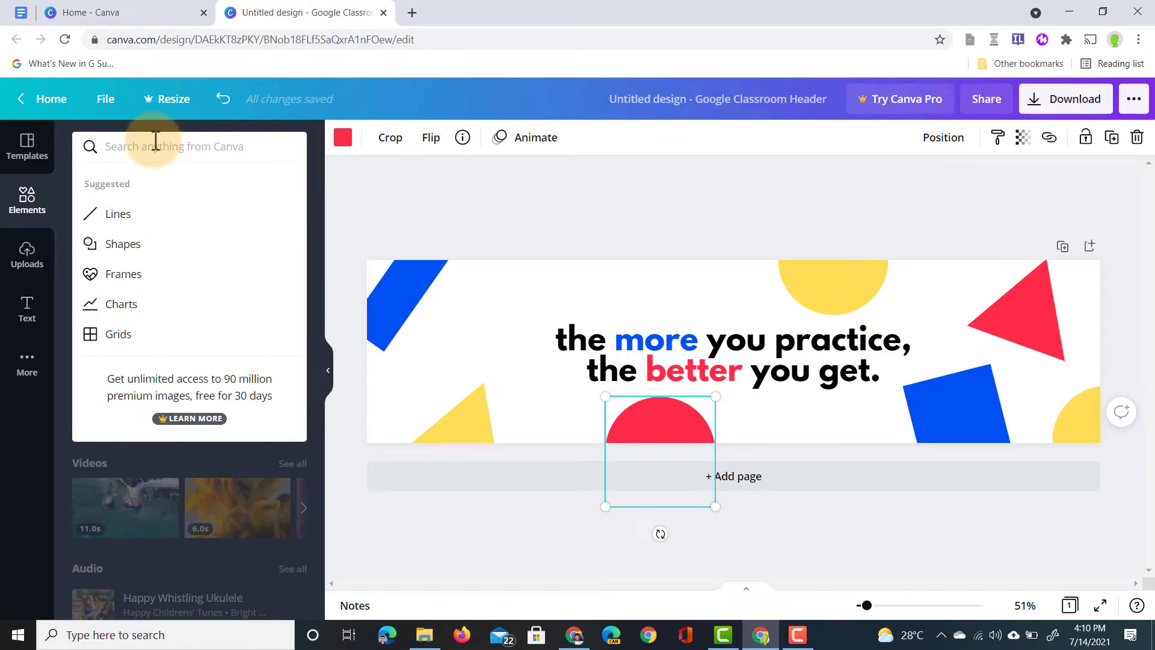
{"action": "type", "text": "gr"}
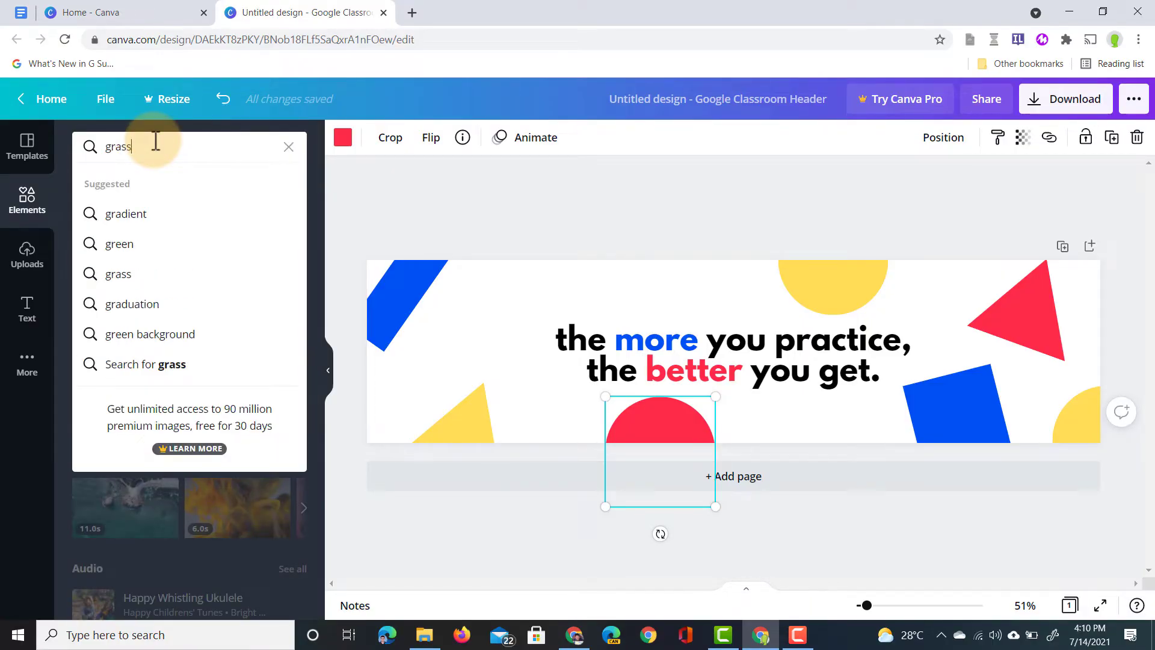
{"action": "type", "text": "ass"}
{"action": "key", "text": "Return"}
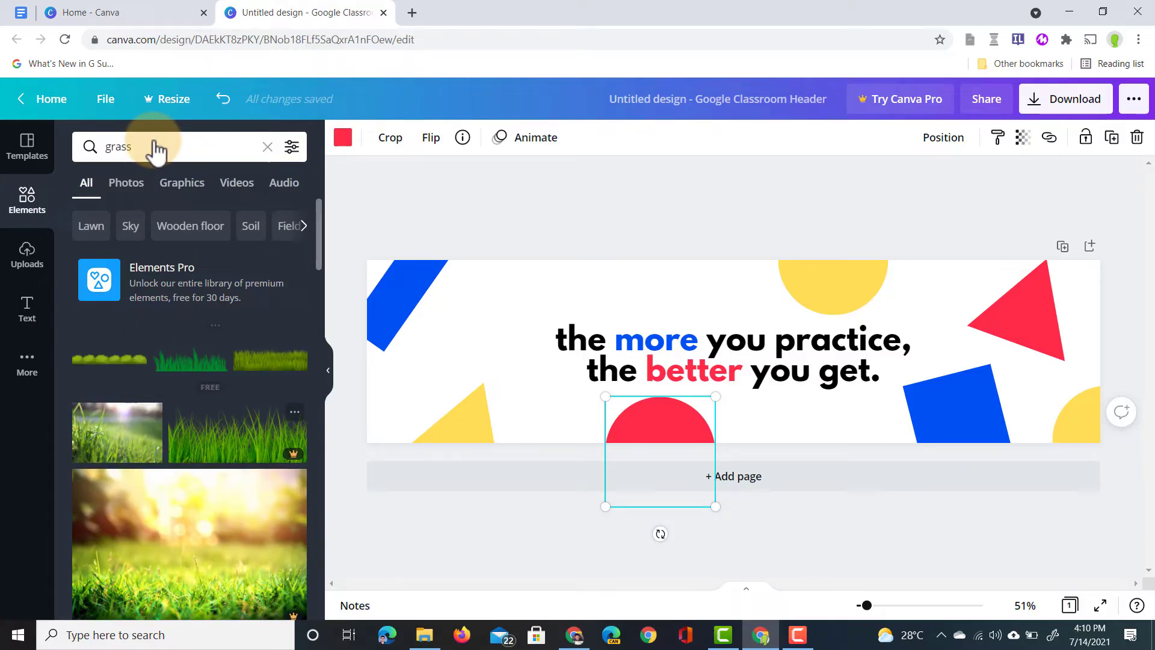
{"action": "left_click", "coordinate": [272, 370]}
Step: Stretch the grass along the header's bottom edge and nudge the quote text upward
{"action": "left_click_drag", "start_coordinate": [786, 373], "coordinate": [533, 433]}
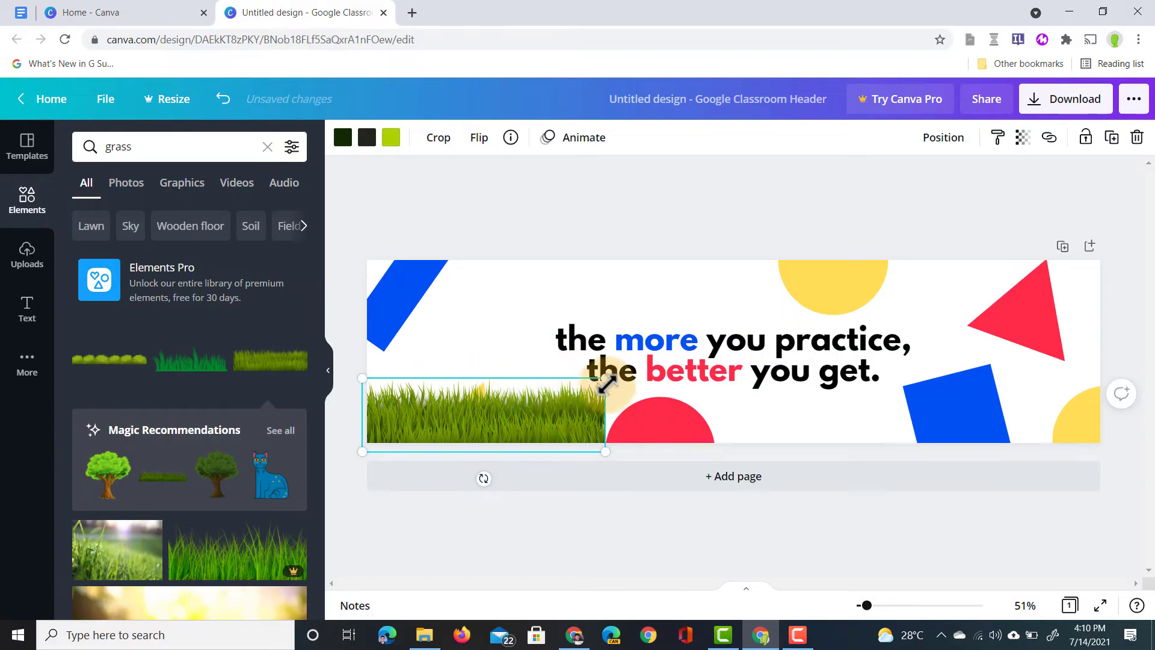
{"action": "left_click_drag", "start_coordinate": [606, 383], "coordinate": [1114, 250]}
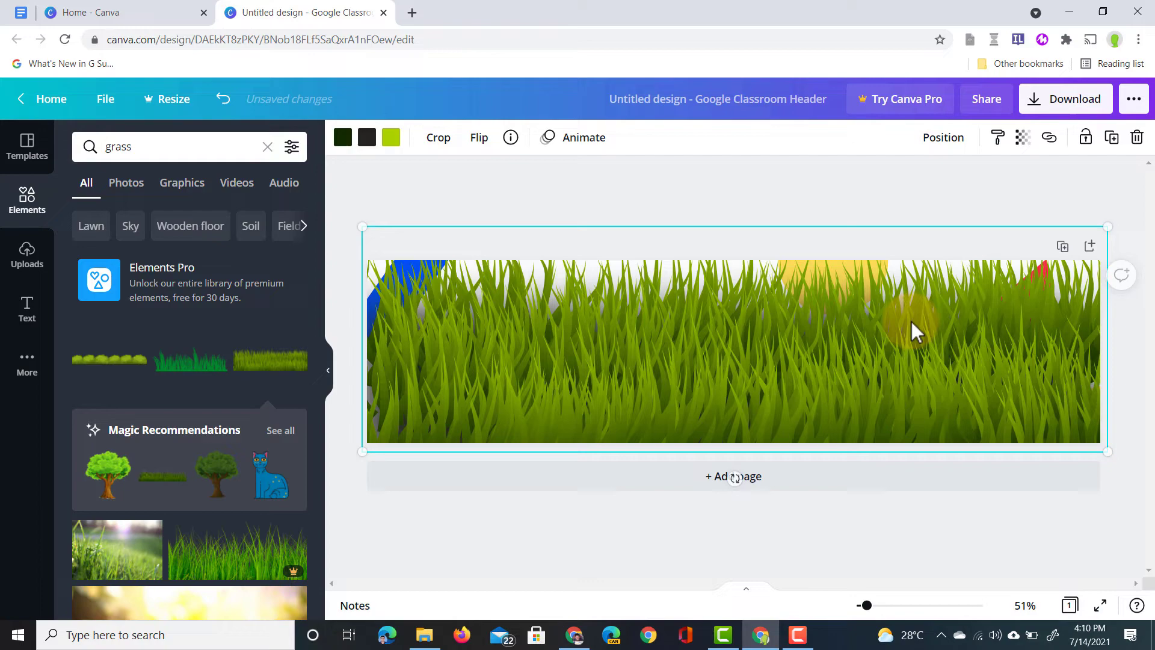
{"action": "left_click_drag", "start_coordinate": [911, 331], "coordinate": [820, 454]}
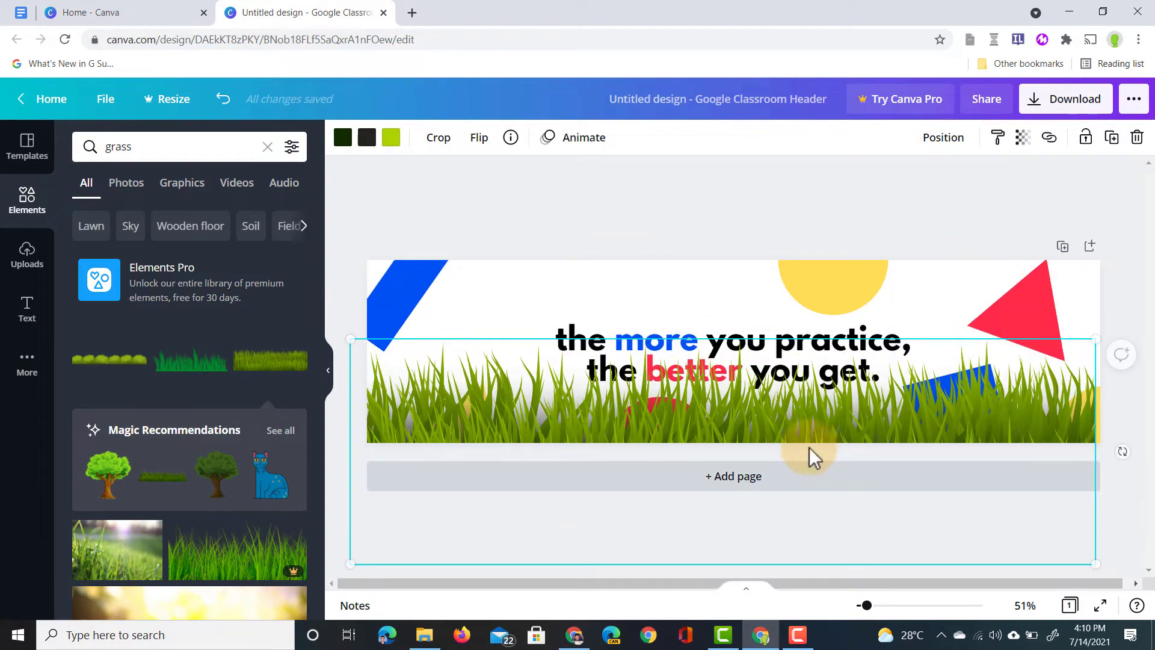
{"action": "left_click_drag", "start_coordinate": [684, 332], "coordinate": [664, 304]}
Step: Rename the design to 'Art class new header'
{"action": "left_click", "coordinate": [629, 211]}
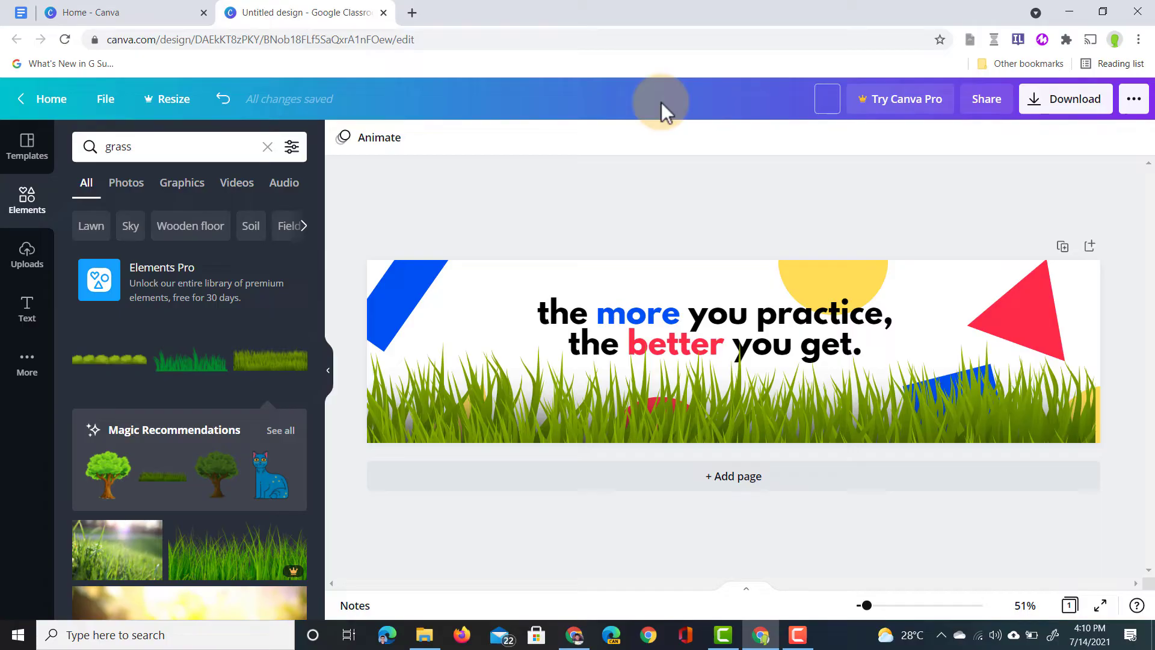
{"action": "type", "text": "Art class new header"}
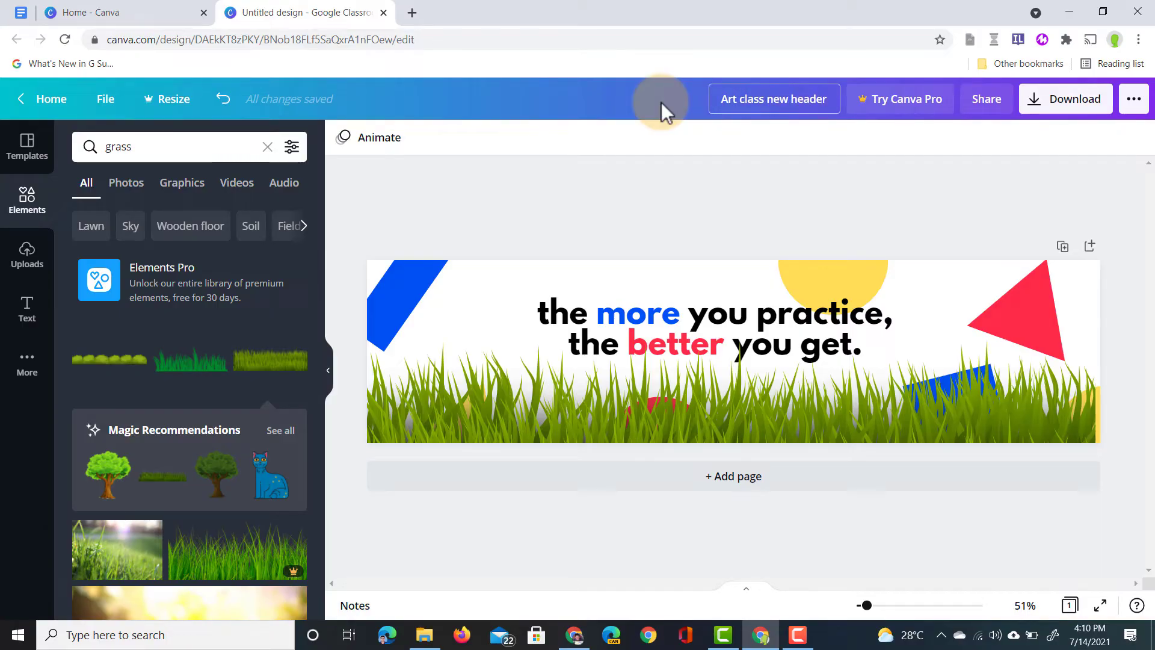
{"action": "left_click", "coordinate": [981, 207]}
Step: Download the header as a PNG file
{"action": "left_click", "coordinate": [1068, 100]}
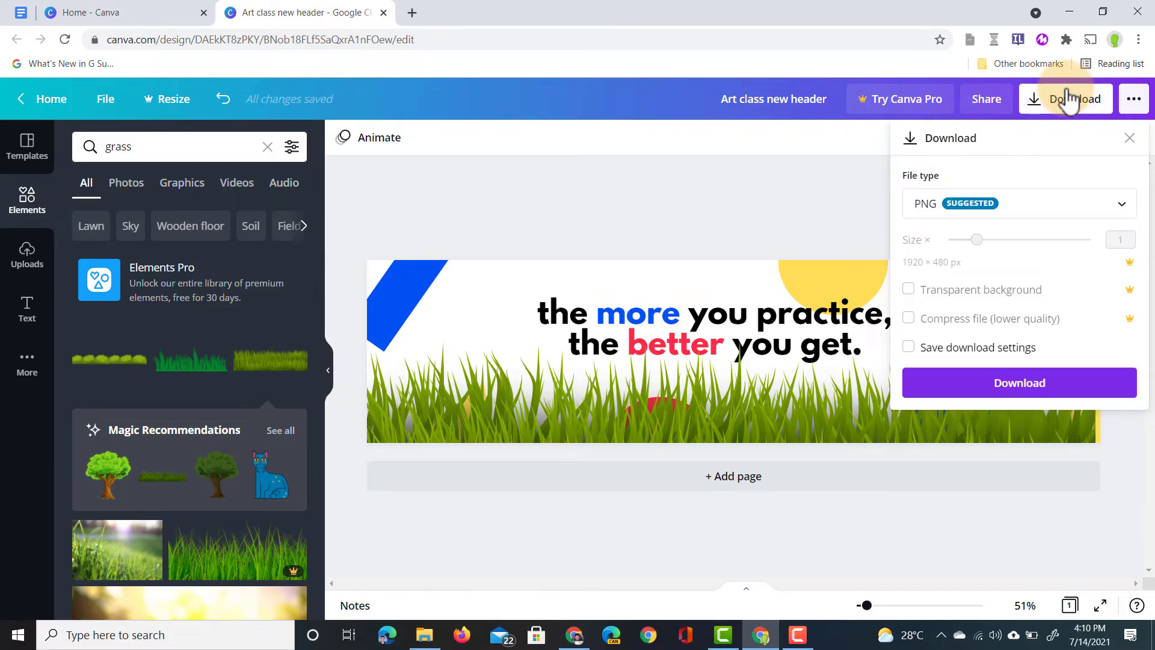
{"action": "left_click", "coordinate": [1017, 207]}
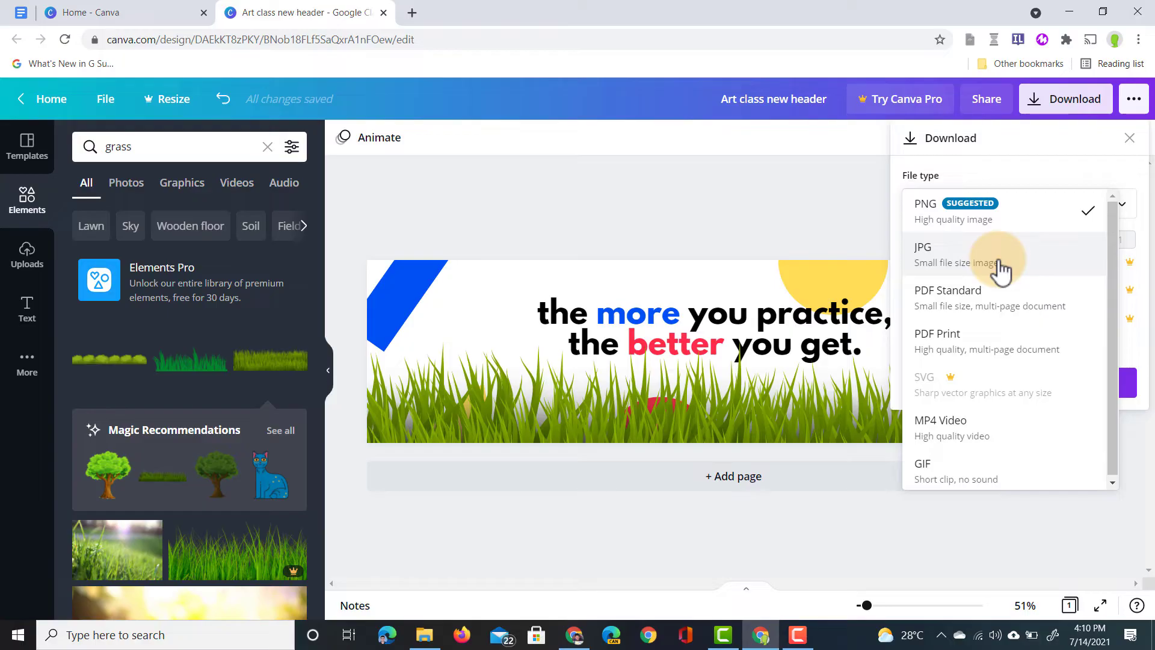
{"action": "left_click", "coordinate": [989, 229]}
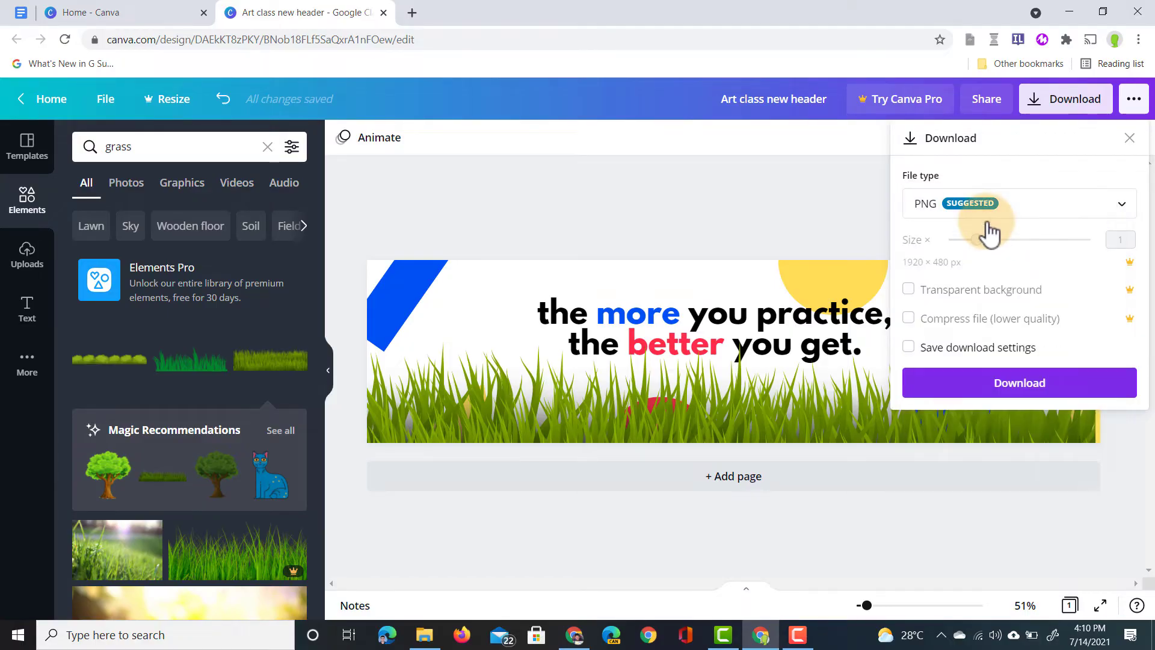
{"action": "left_click", "coordinate": [1020, 385]}
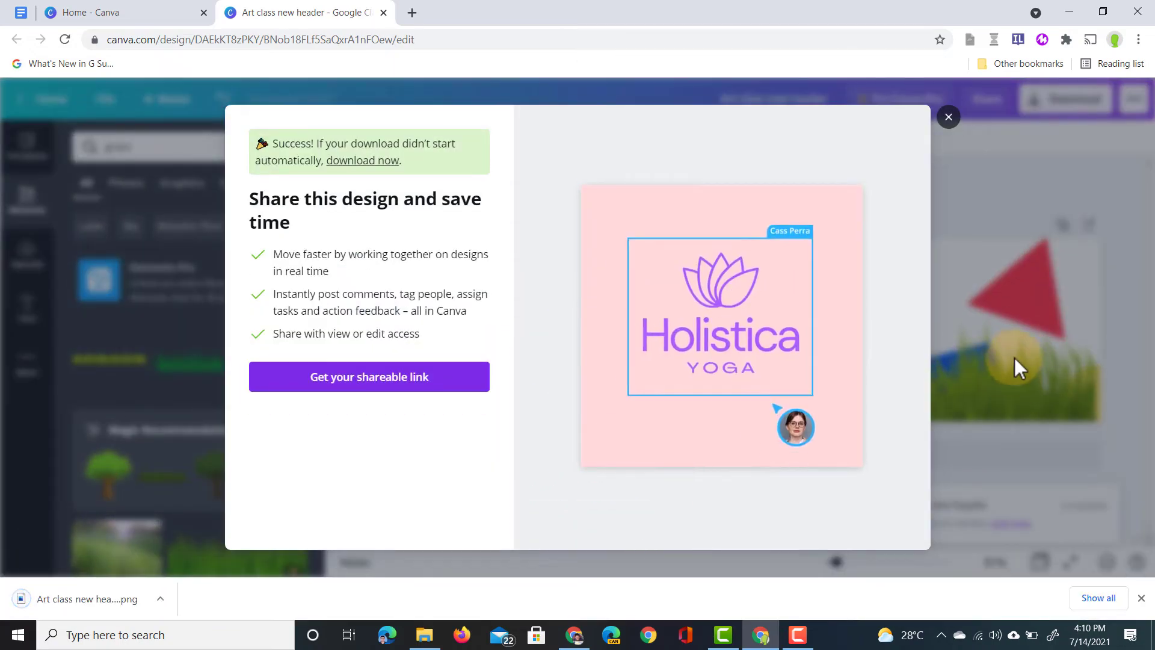
Step: Dismiss the share promotion and go to classroom.google.com in a new tab
{"action": "left_click", "coordinate": [951, 123]}
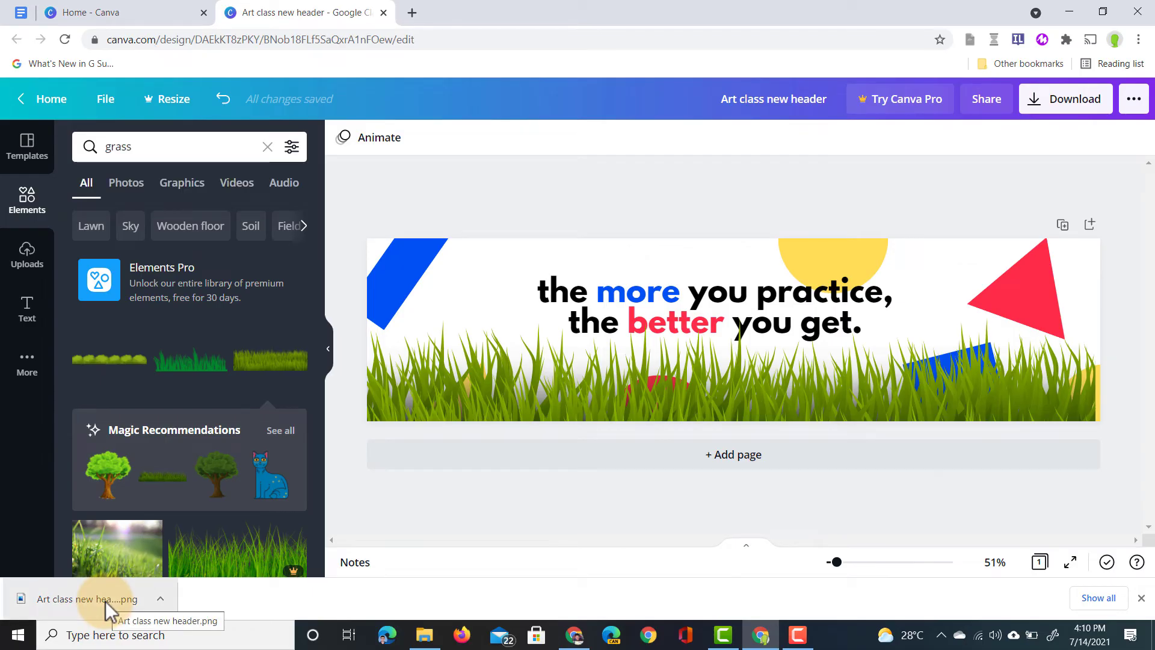
{"action": "left_click", "coordinate": [407, 11]}
{"action": "type", "text": "classroom.google.com"}
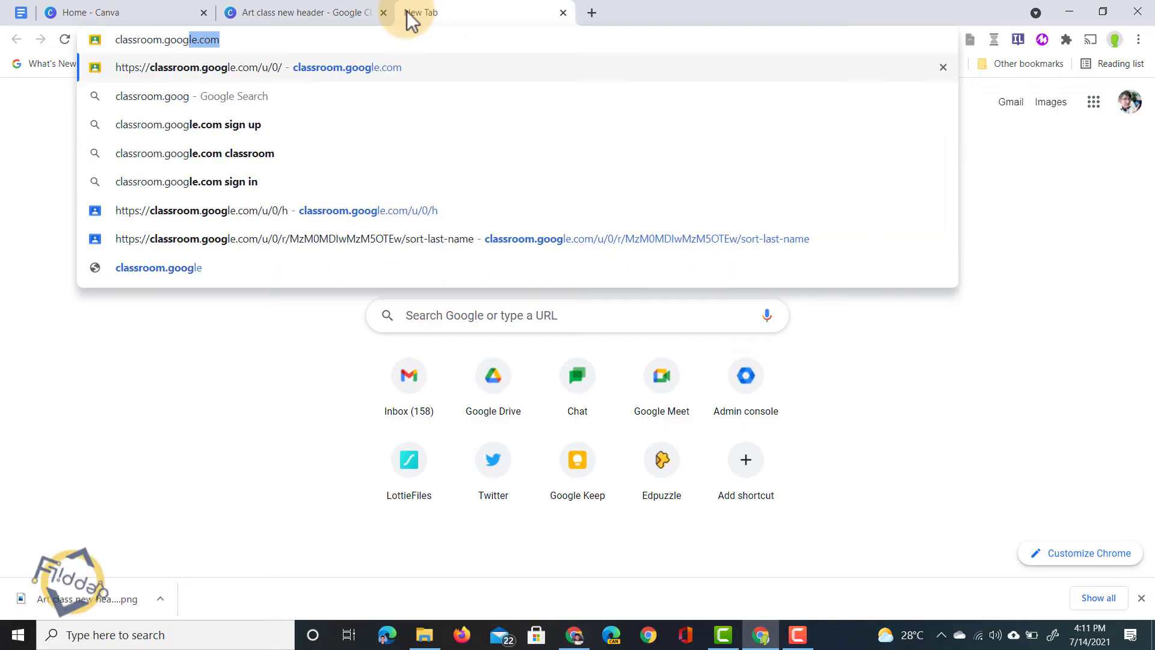
{"action": "key", "text": "Return"}
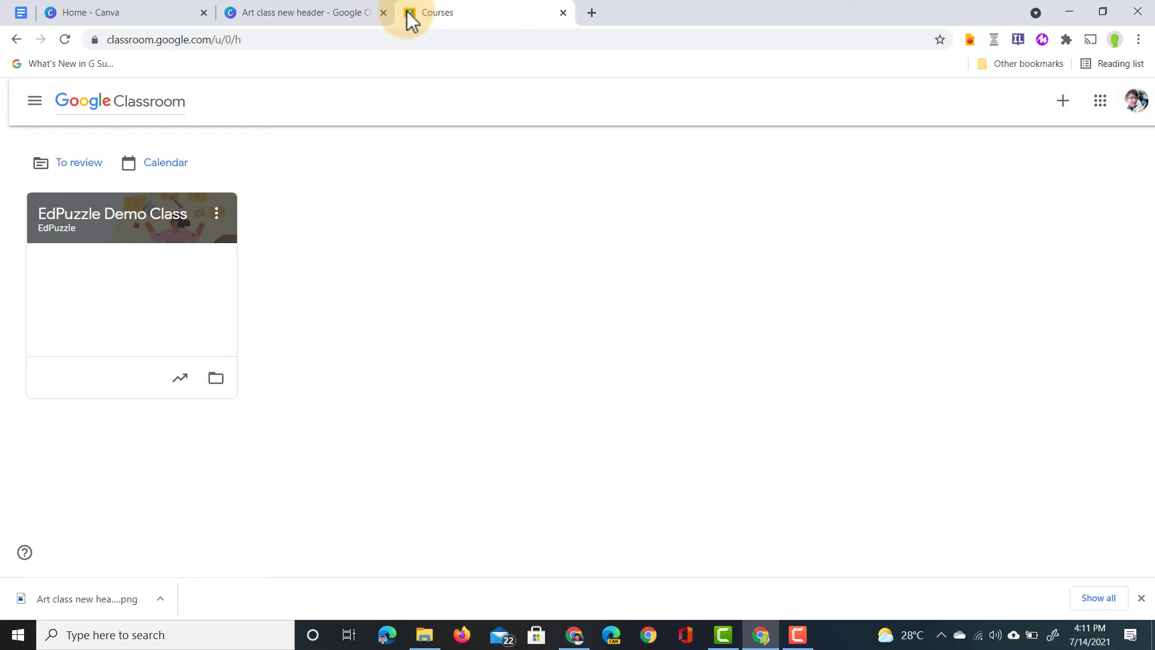
Step: Create a new class named 'Class 2021-2022'
{"action": "left_click", "coordinate": [1065, 109]}
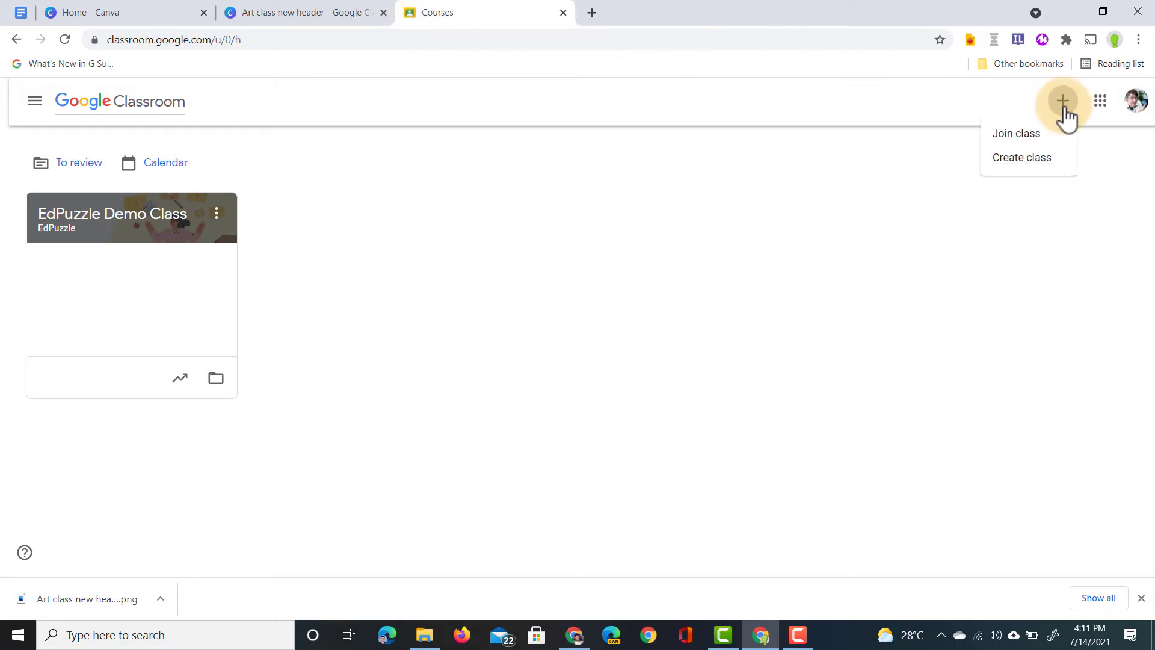
{"action": "left_click", "coordinate": [1020, 167]}
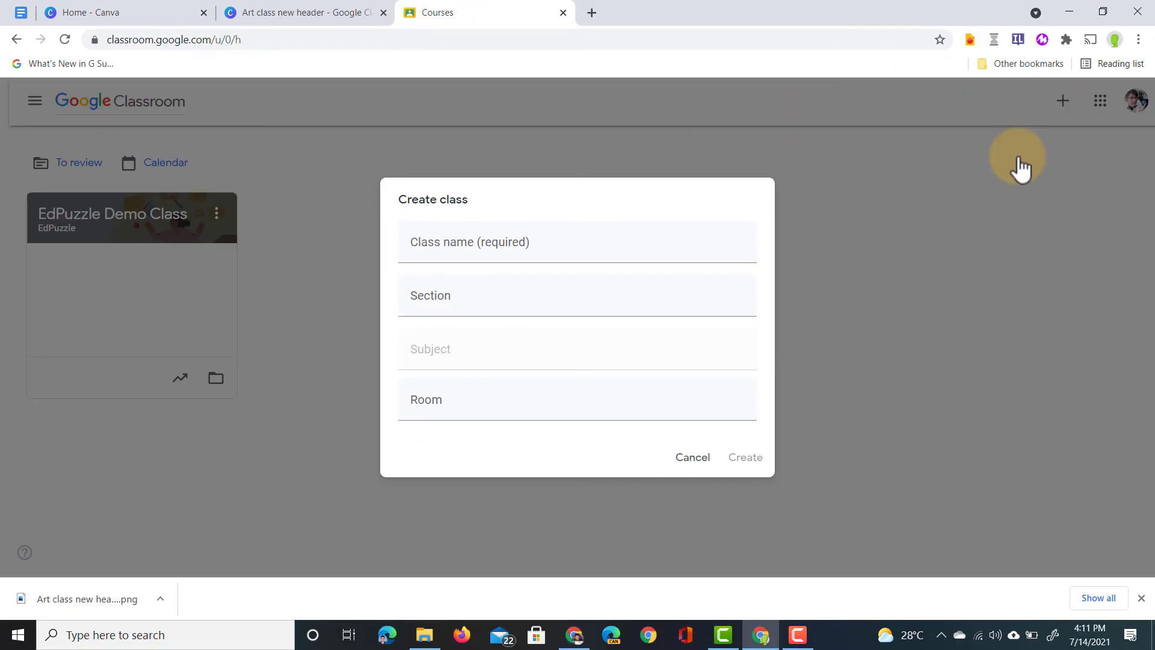
{"action": "type", "text": "Class 2021-2022"}
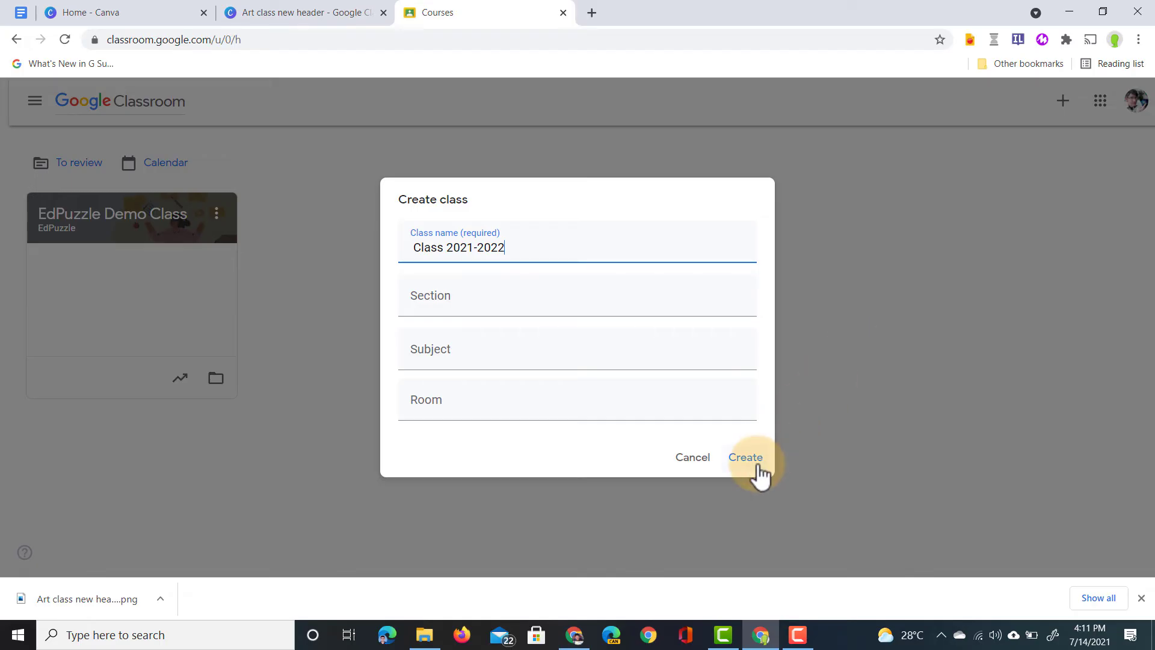
{"action": "left_click", "coordinate": [757, 463]}
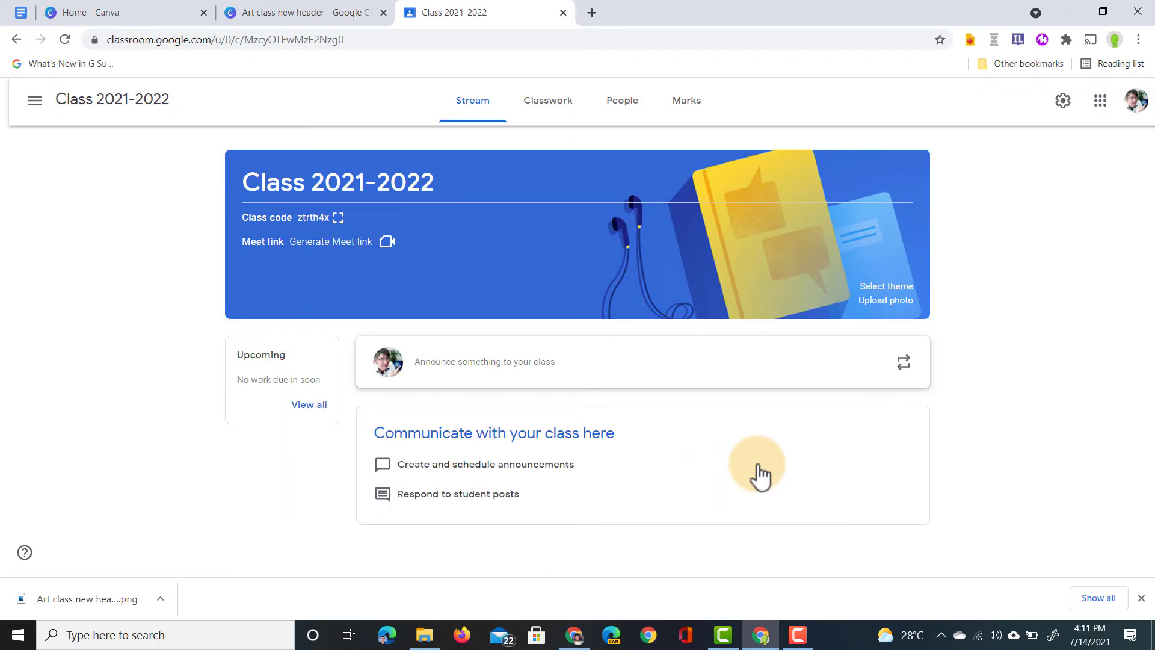
Step: Upload 'Art class new header.png' as the class theme, cropped to cover the whole header
{"action": "left_click", "coordinate": [881, 301]}
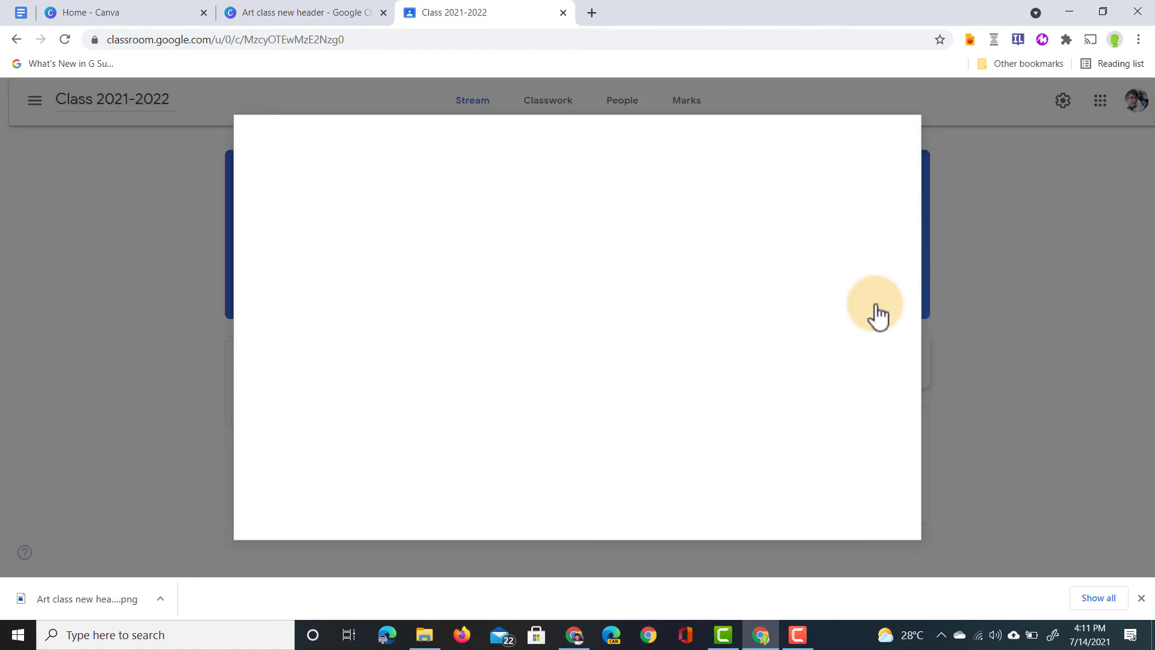
{"action": "left_click_drag", "start_coordinate": [134, 584], "coordinate": [561, 310]}
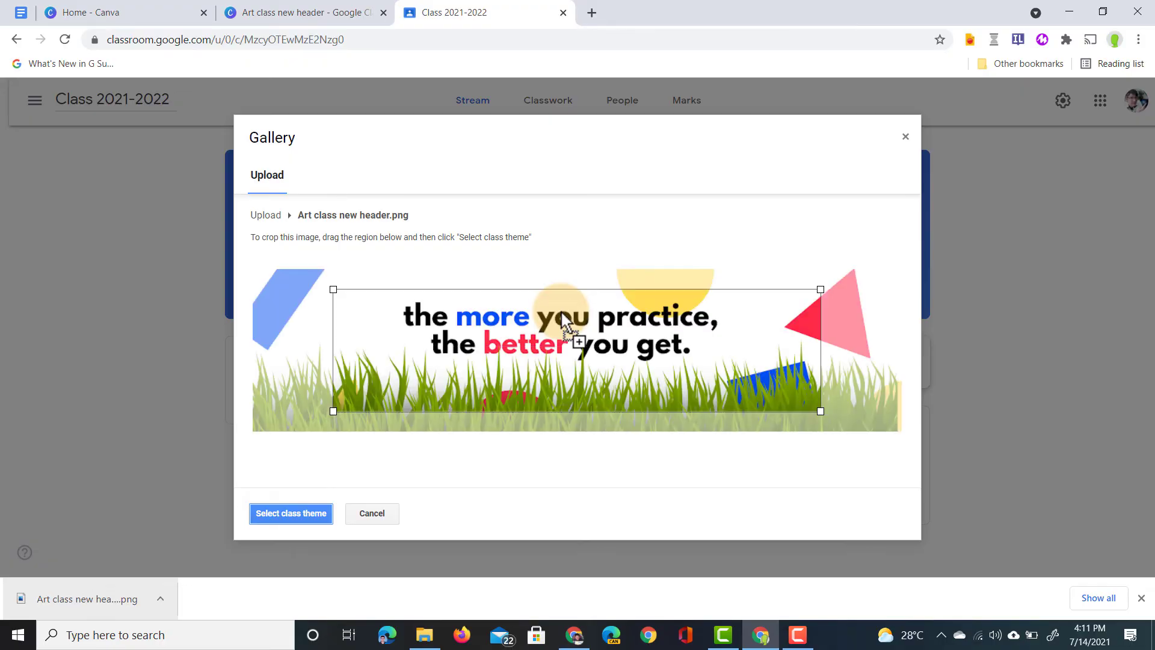
{"action": "left_click_drag", "start_coordinate": [819, 293], "coordinate": [906, 271]}
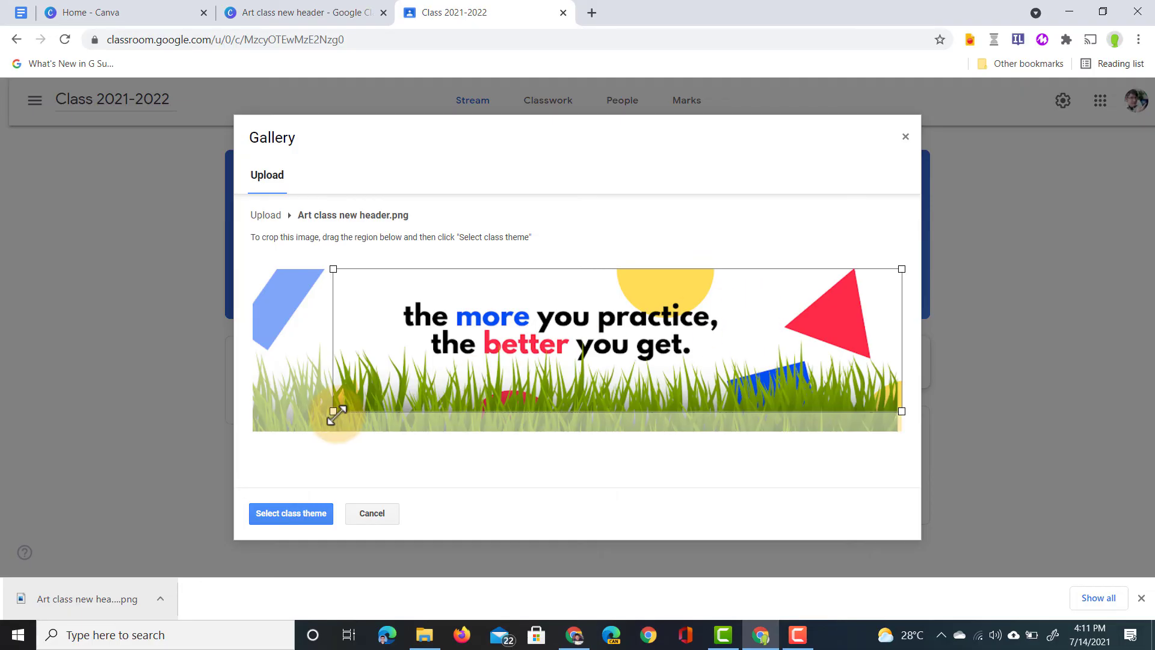
{"action": "left_click_drag", "start_coordinate": [333, 411], "coordinate": [260, 434]}
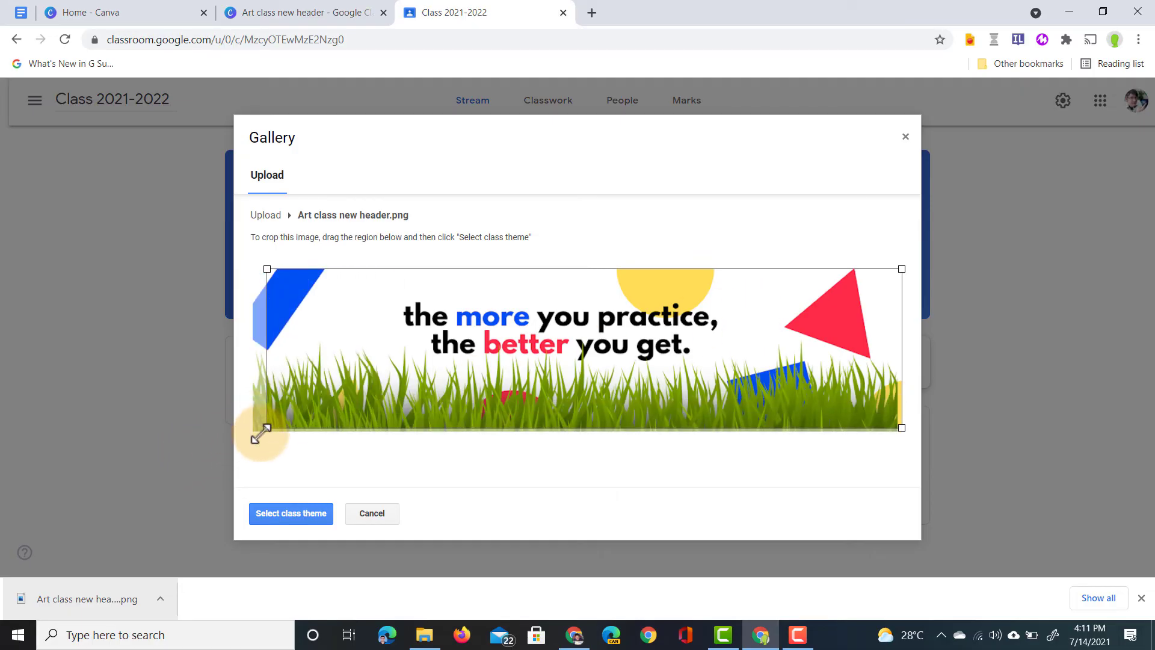
{"action": "left_click", "coordinate": [279, 519]}
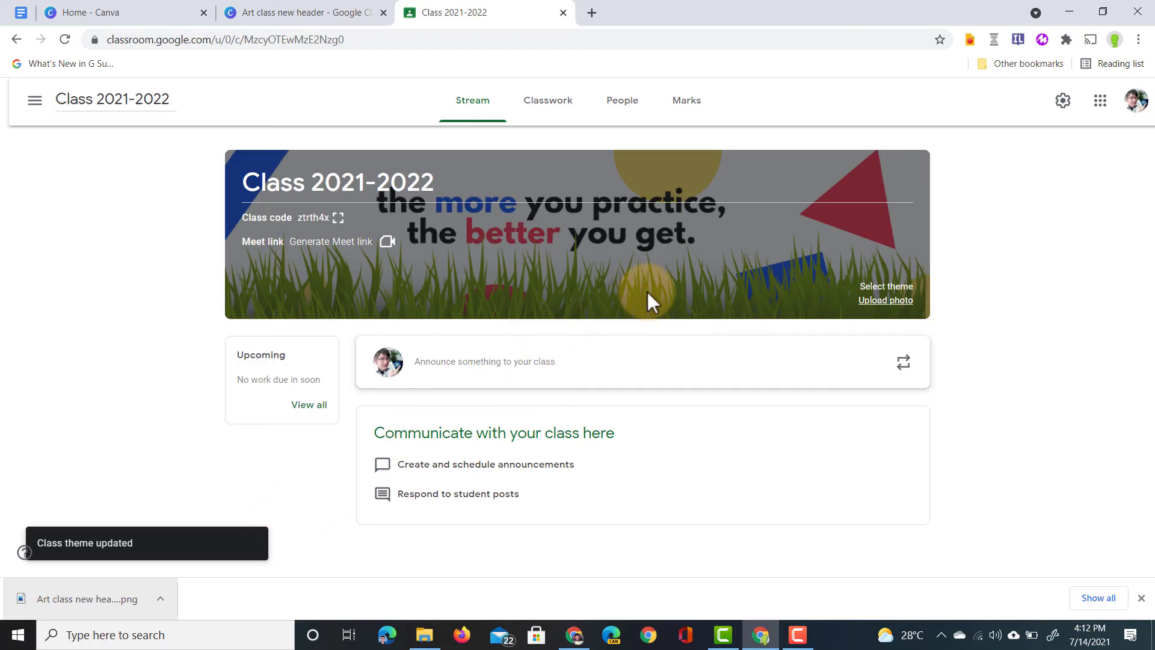
Step: Return to the Classes overview via the navigation menu
{"action": "left_click", "coordinate": [34, 100]}
{"action": "left_click", "coordinate": [78, 112]}
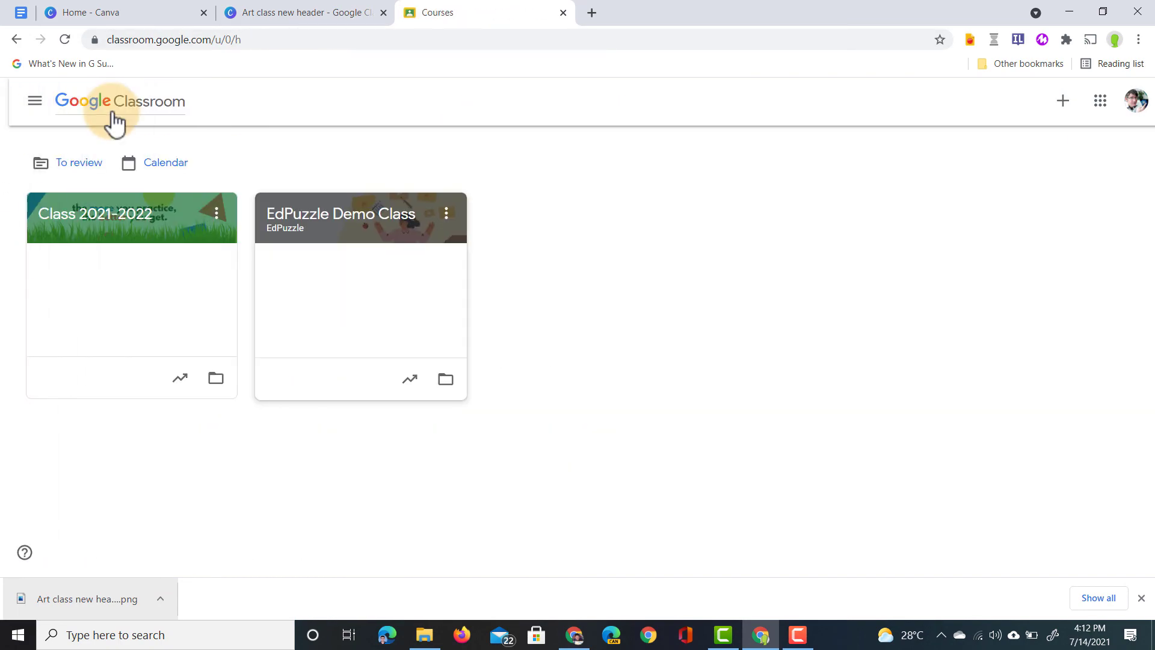
Step: Open the Class 2021-2022 class card to view its grass-and-quote header
{"action": "left_click", "coordinate": [190, 247]}
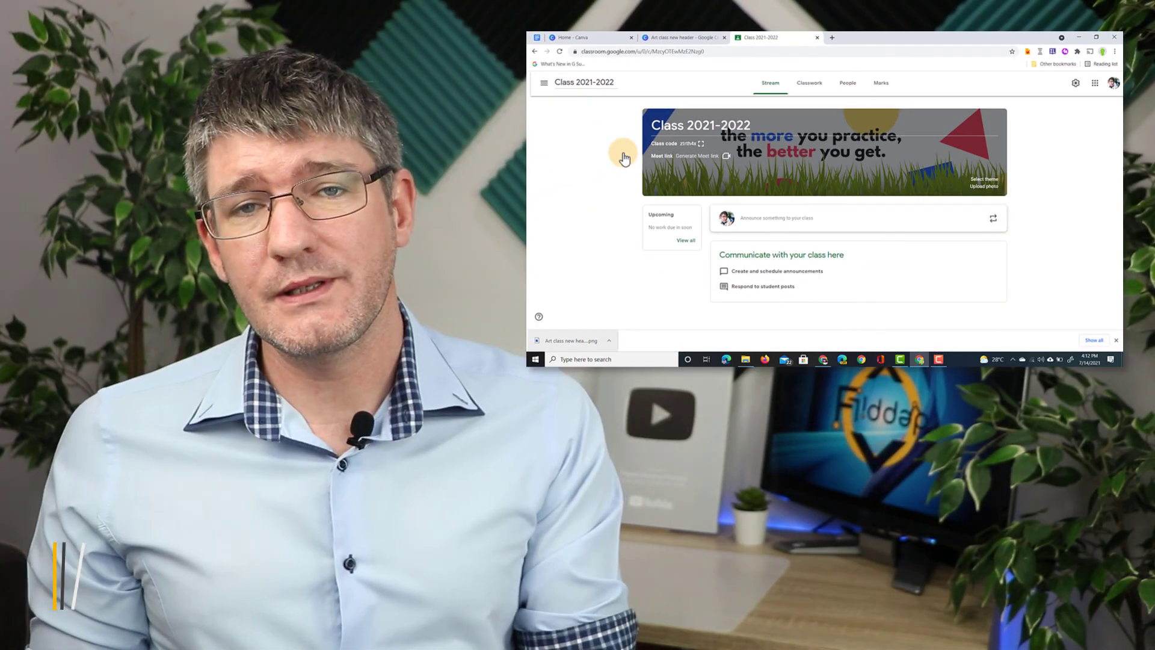